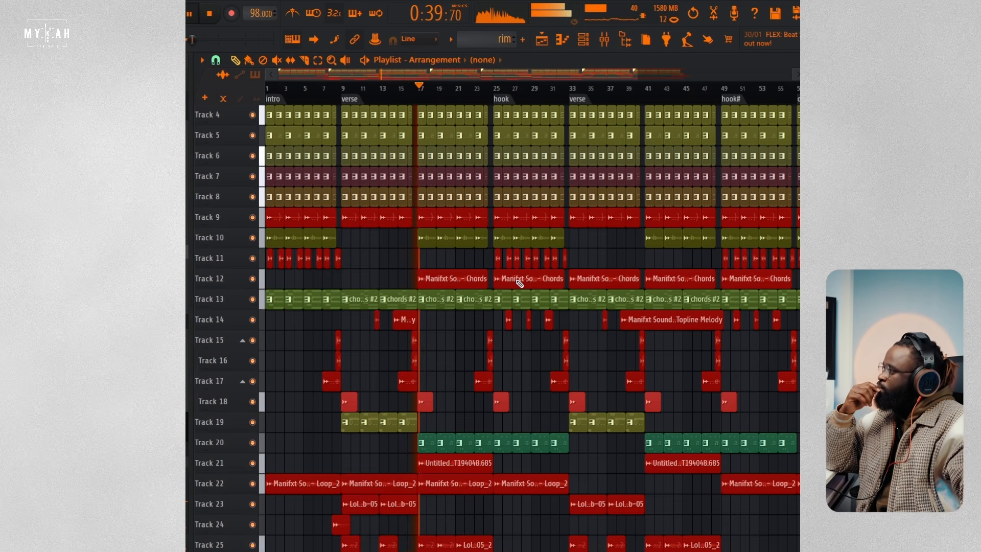
Step: Stop playback, select the verse section from bar 9 on the timeline, and solo the kick on Track 3
key("space")
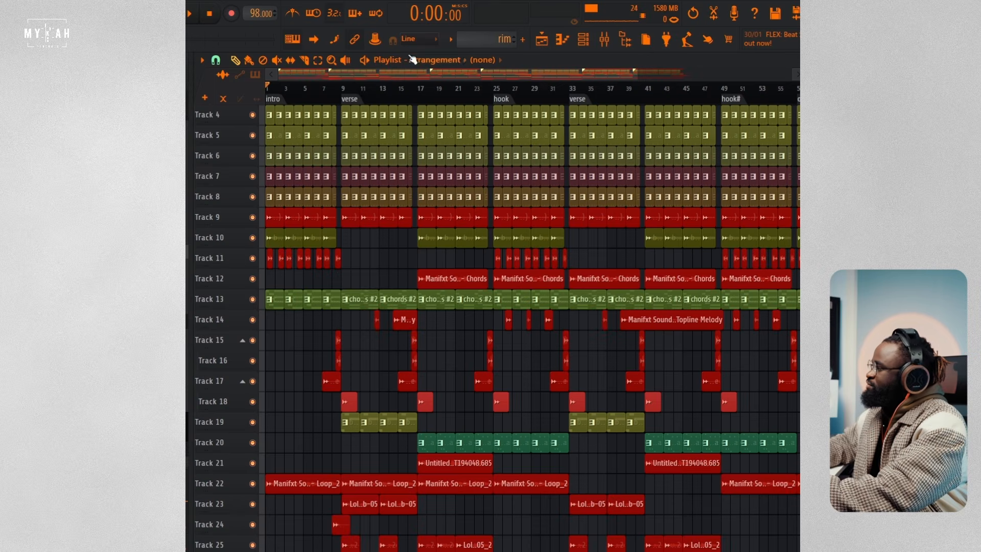
double_click(341, 95)
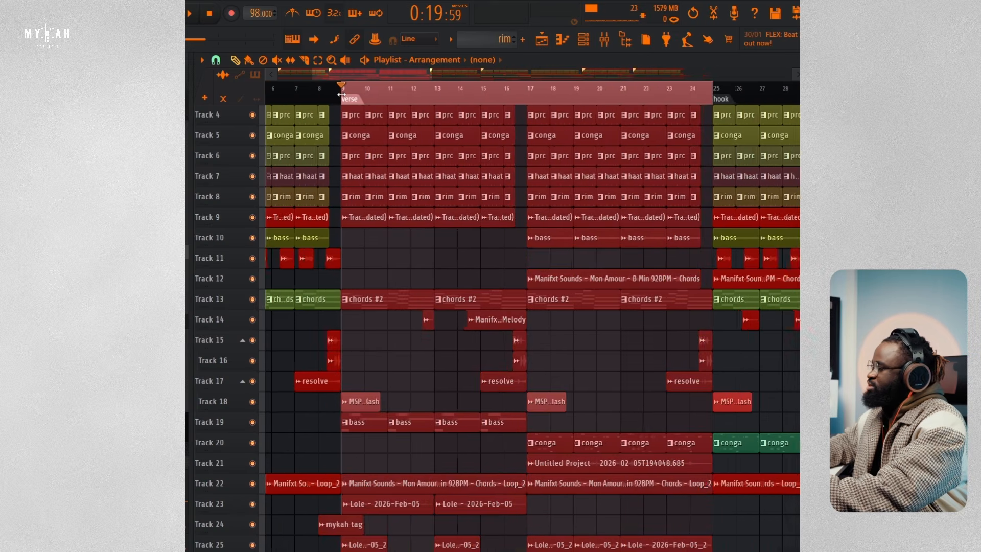
scroll(435, 244, "up", 3)
right_click(252, 156)
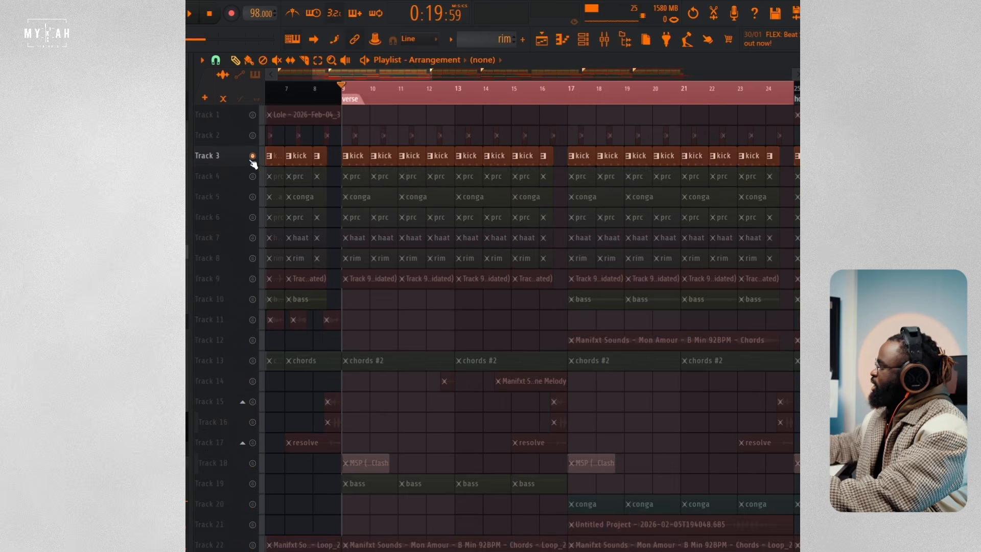
Step: Enable Tracks 4 to 8 alongside the kick and listen to the combined drum loop over the verse
left_click(251, 175)
left_click(252, 197)
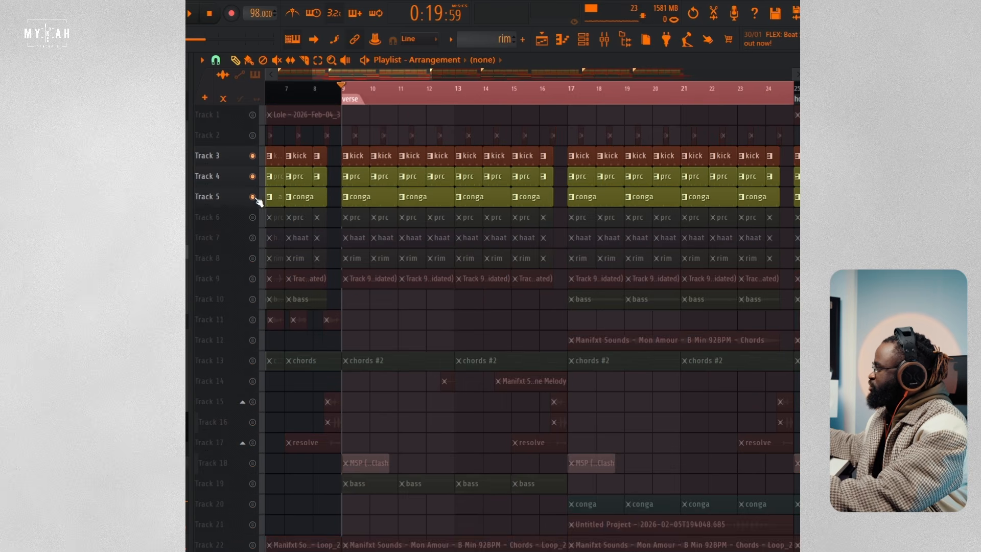
key("space")
left_click(252, 217)
left_click(252, 238)
left_click(252, 258)
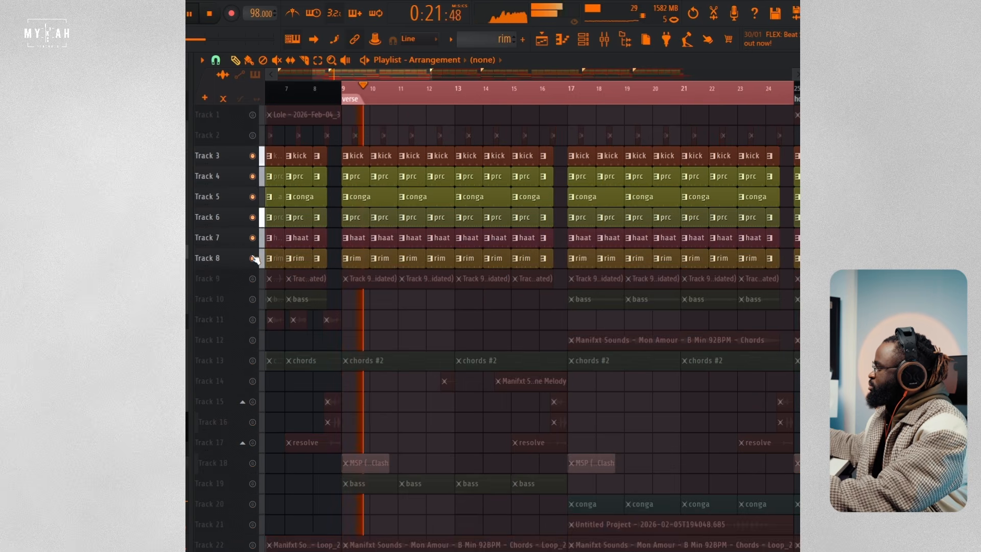
scroll(377, 99, "up", 5)
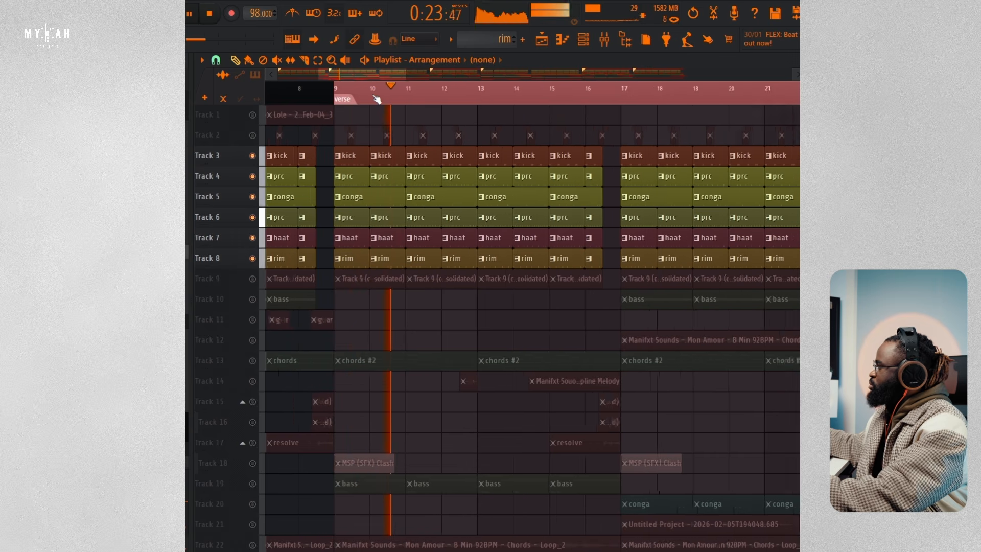
scroll(376, 99, "down", 5)
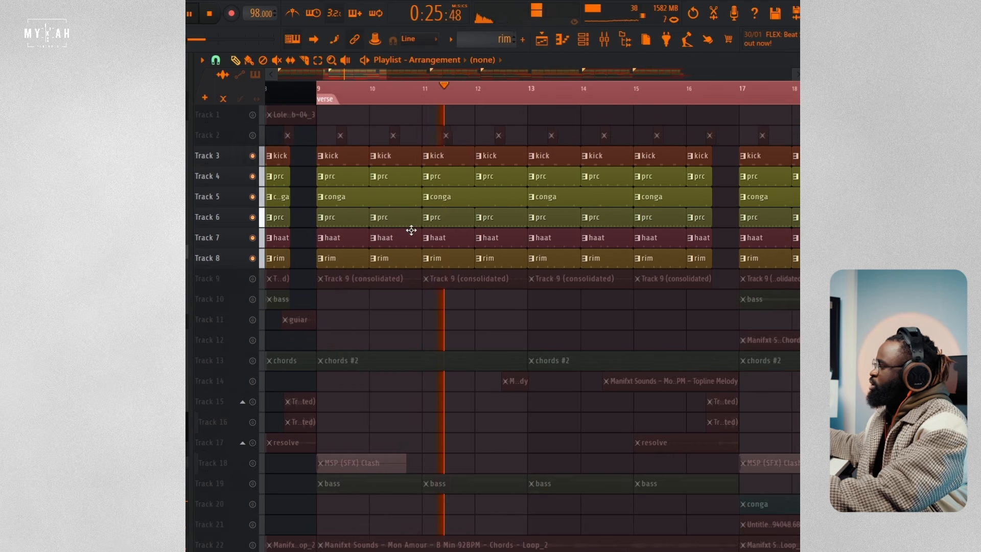
key("space")
Step: Solo the rim on Track 8, play it, and examine its notes in the piano roll before returning to the playlist
right_click(253, 259)
key("space")
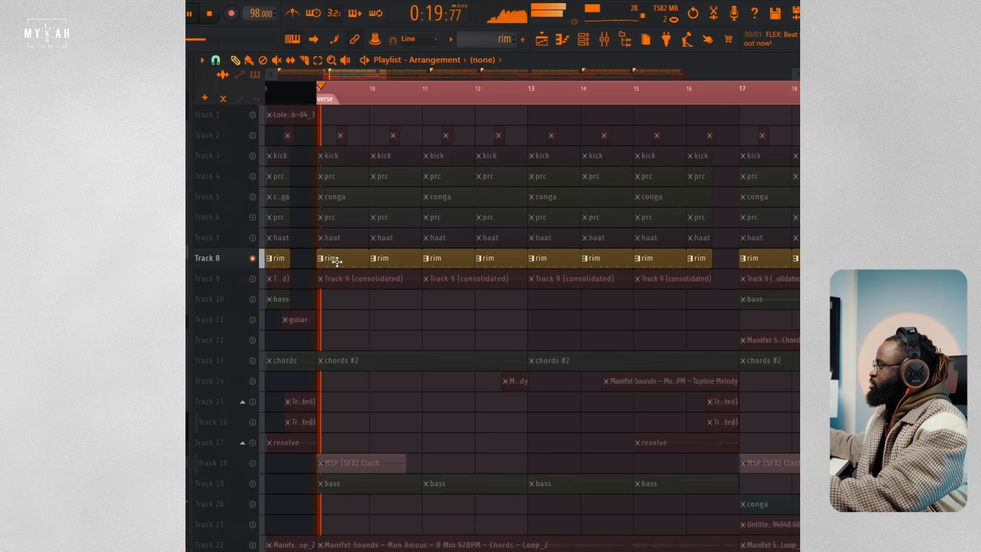
double_click(339, 262)
scroll(409, 265, "up", 3)
scroll(415, 262, "up", 4)
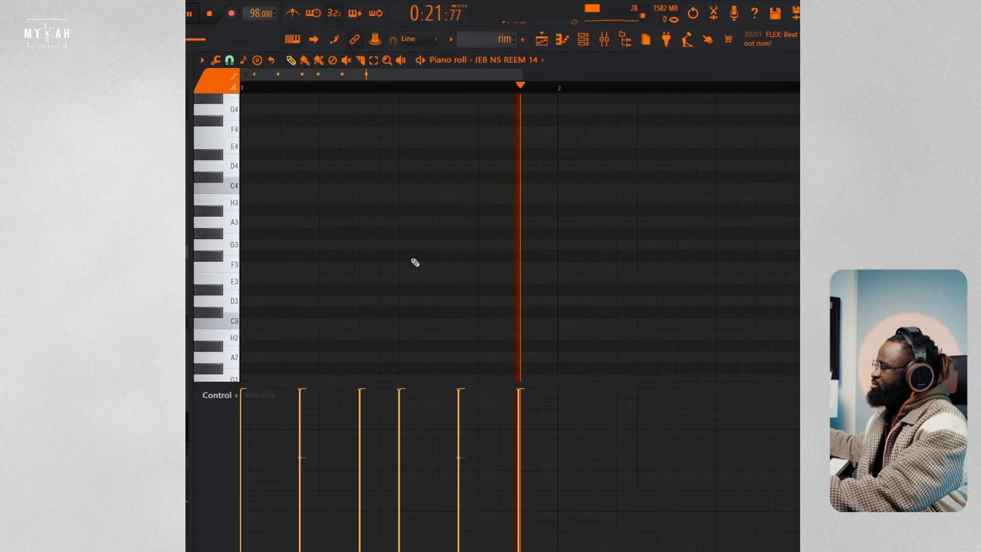
left_click(541, 39)
key("space")
Step: Enable the haat pattern on Track 7 and play it while viewing its Closed Hat 2 notes in the piano roll
left_click(253, 237)
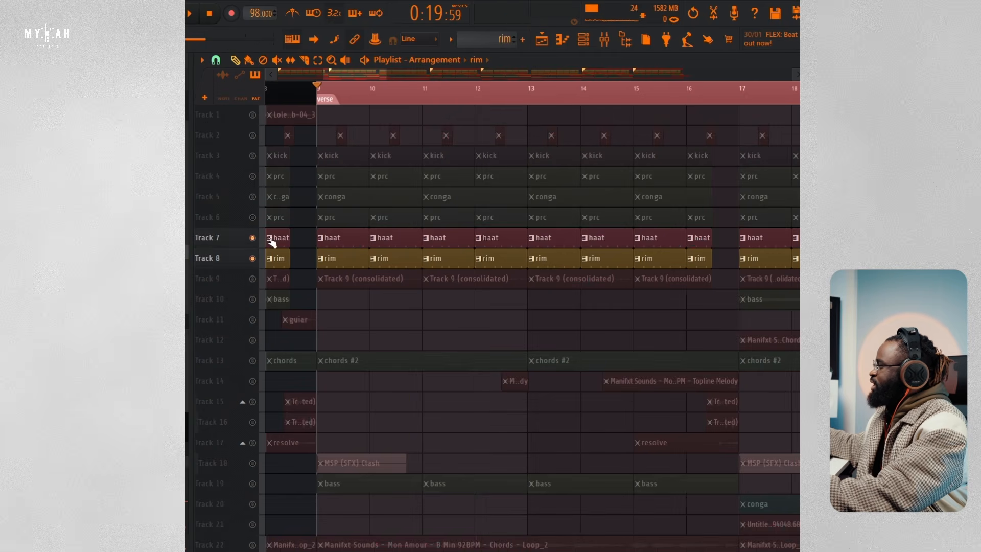
double_click(330, 239)
key("space")
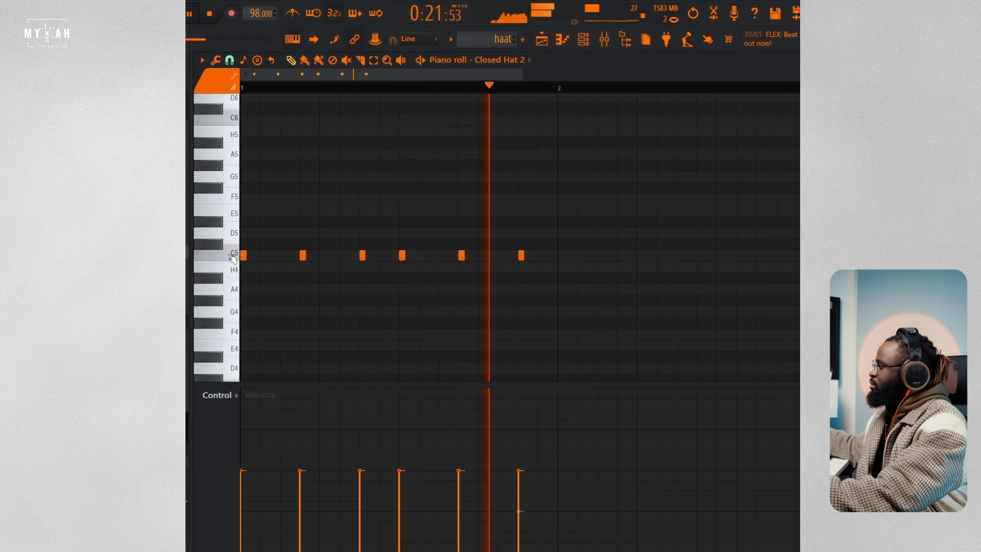
key("space")
left_click(544, 41)
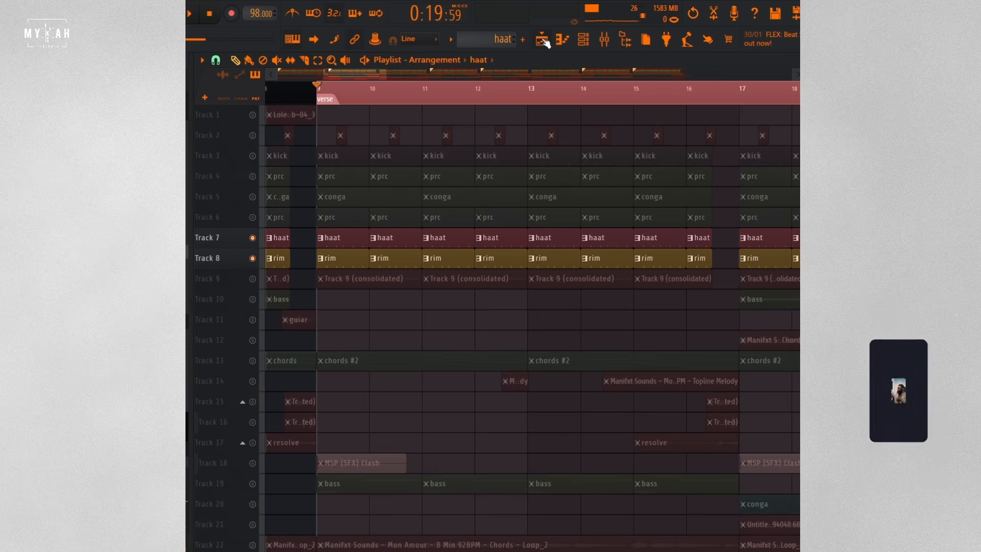
Step: Enable the prc pattern on Track 6 and audition its small boy tap 02 notes in the piano roll and channel rack
left_click(253, 217)
key("space")
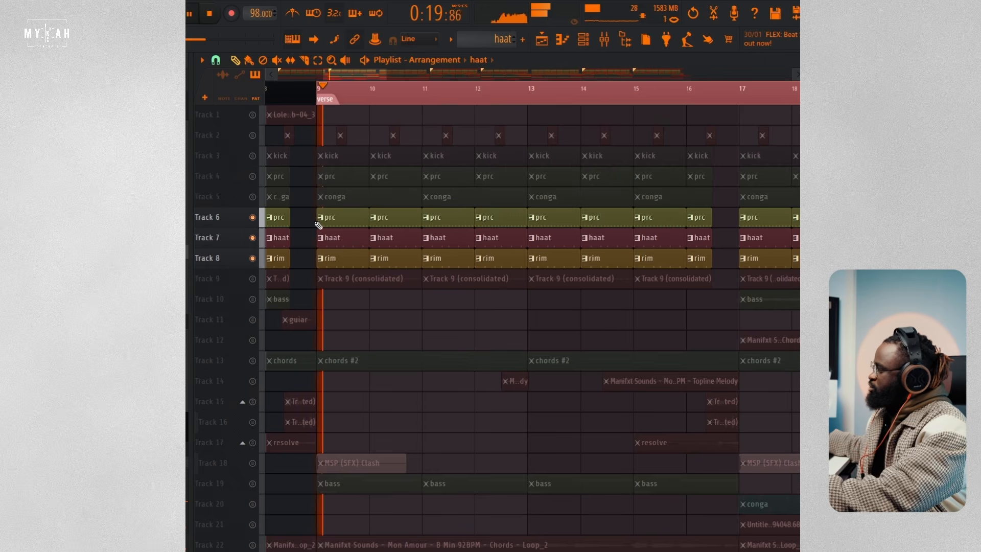
double_click(330, 220)
key("space")
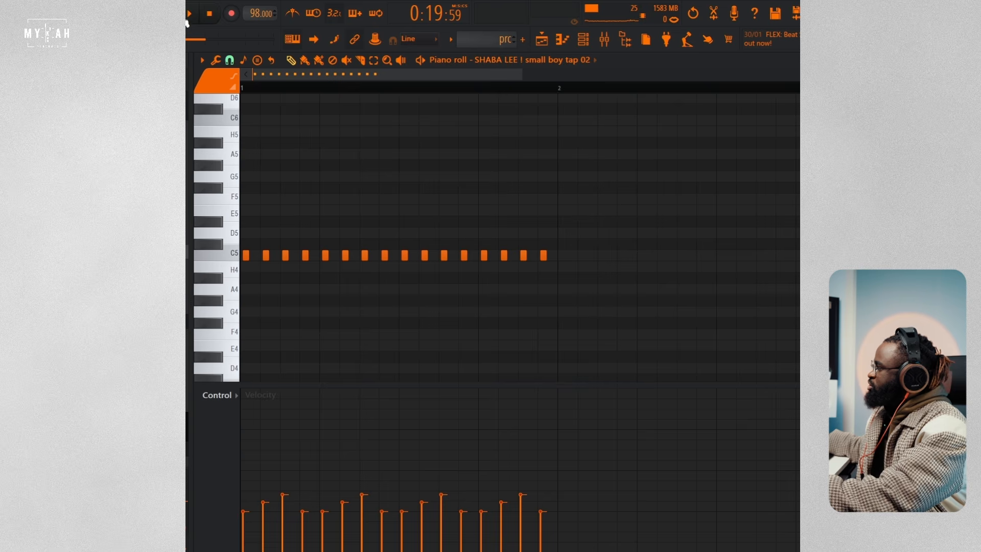
key("F6")
key("space")
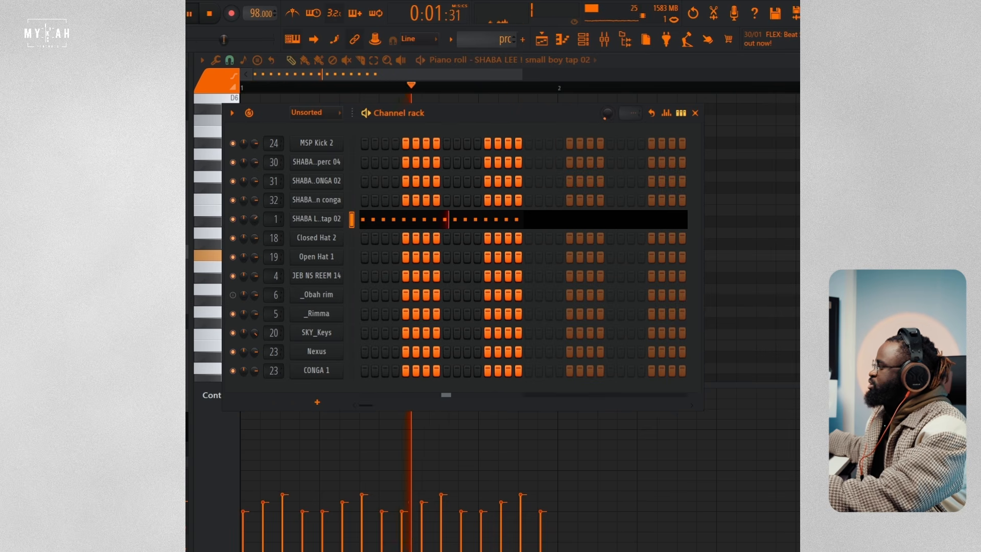
key("F5")
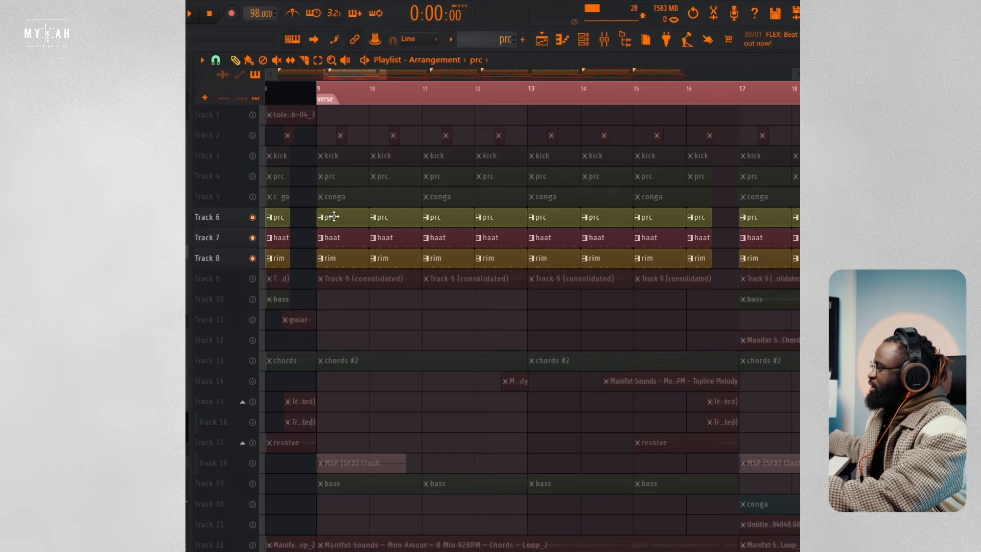
Step: Enable the conga on Track 5, play its pattern, and inspect the UNCLE CONGA 02 sampler and the second conga channel
left_click(253, 197)
left_click(326, 199)
key("space")
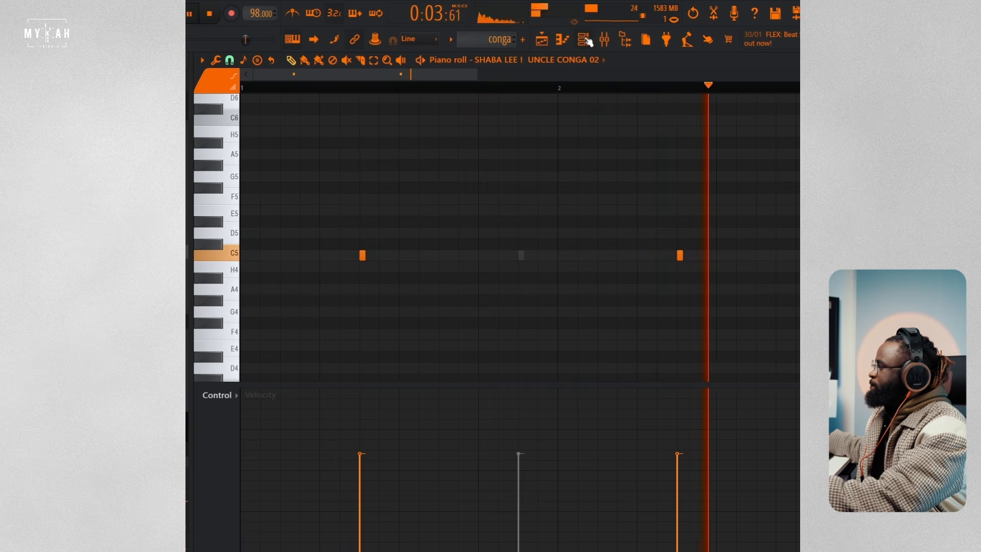
key("F6")
left_click(325, 192)
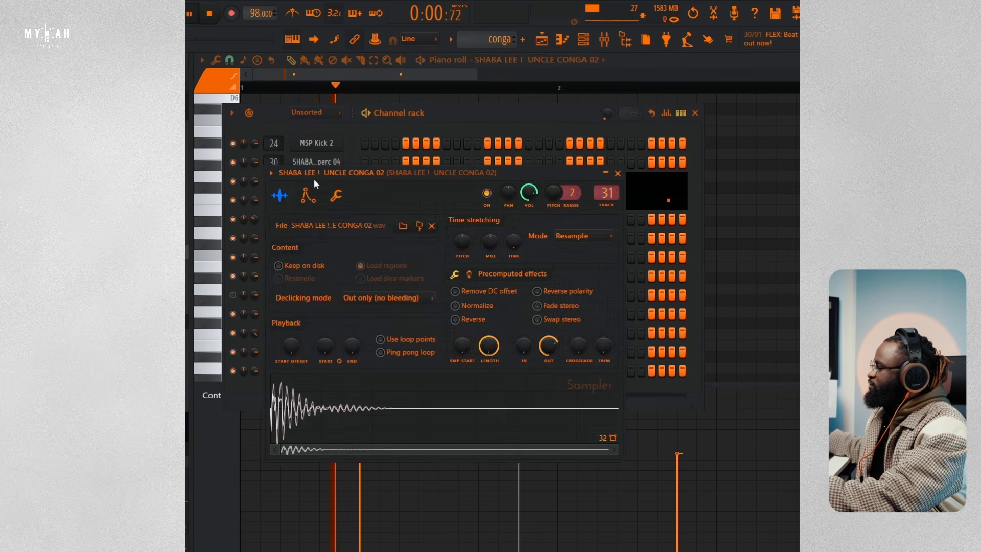
left_click(388, 149)
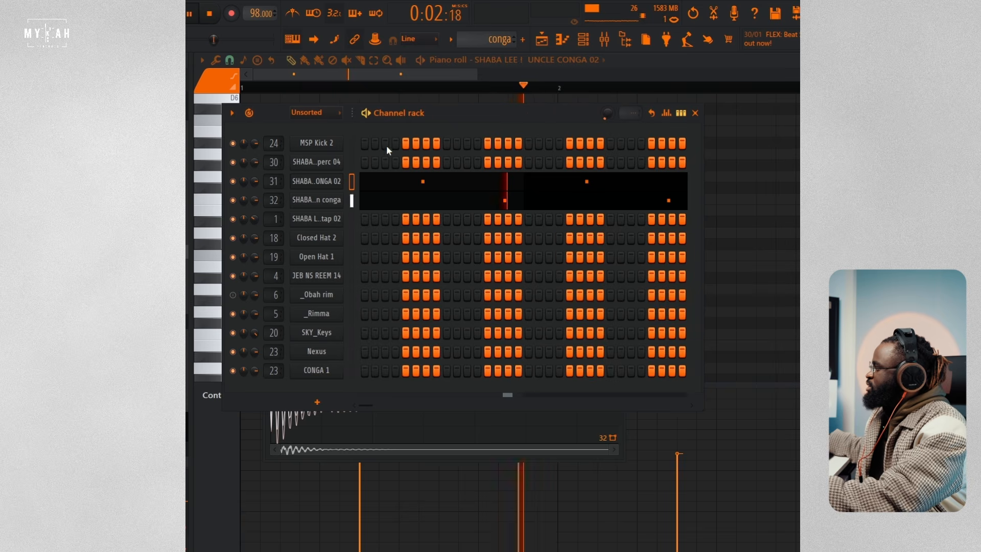
left_click(333, 199)
key("space")
left_click(547, 44)
key("space")
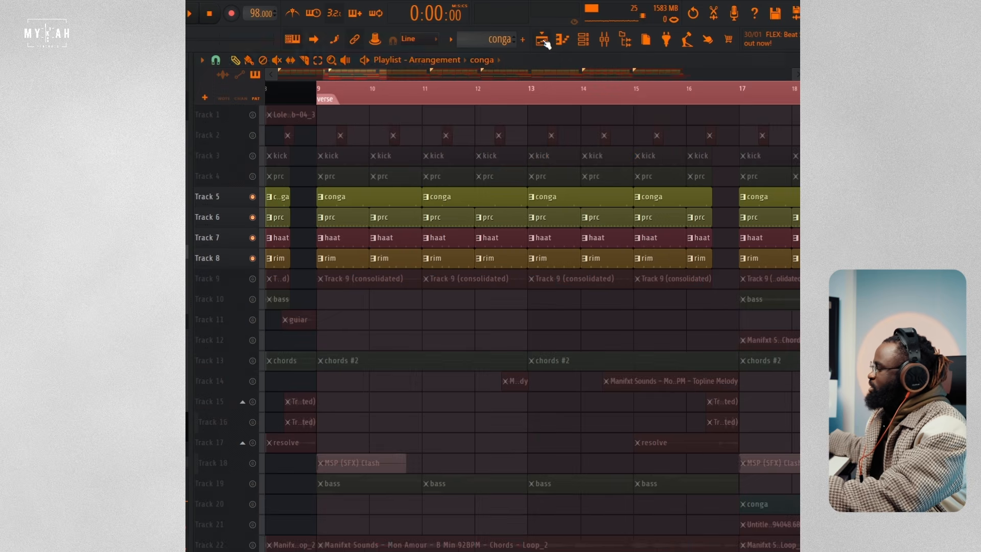
Step: Enable the prc pattern on Track 4 and audition the caltech perc 04 sound at C5 in its piano roll
left_click(253, 177)
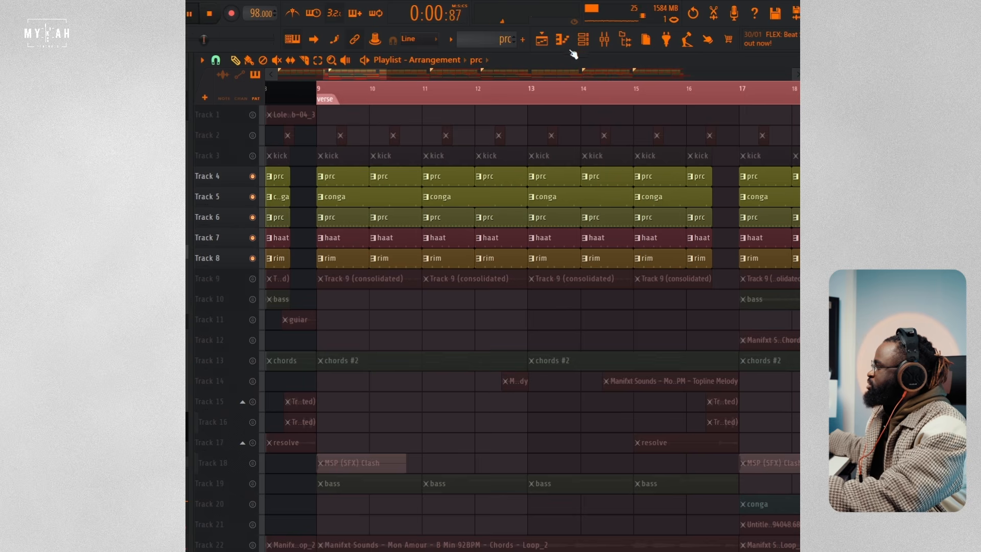
left_click(585, 42)
left_click(418, 165)
key("space")
left_click(238, 257)
left_click(238, 256)
left_click(237, 256)
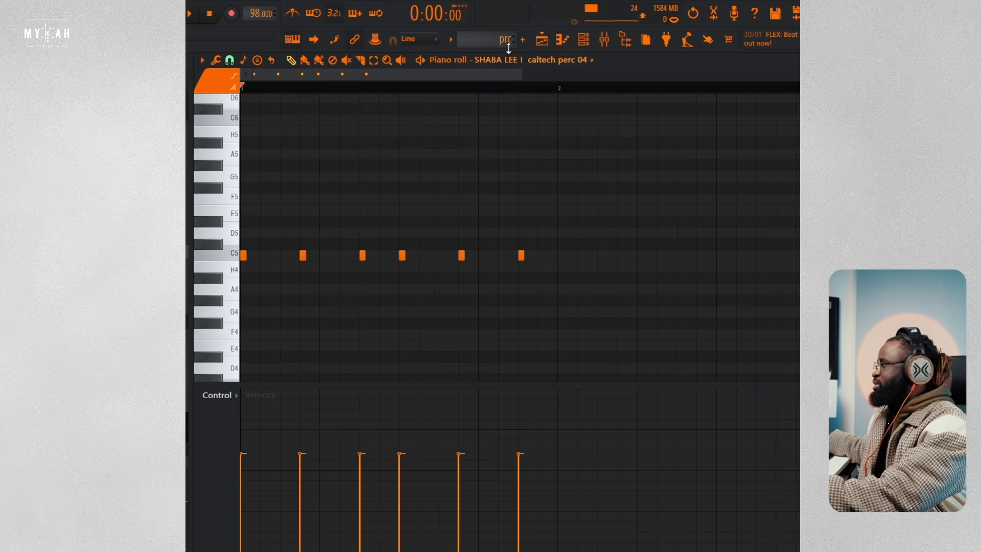
left_click(545, 41)
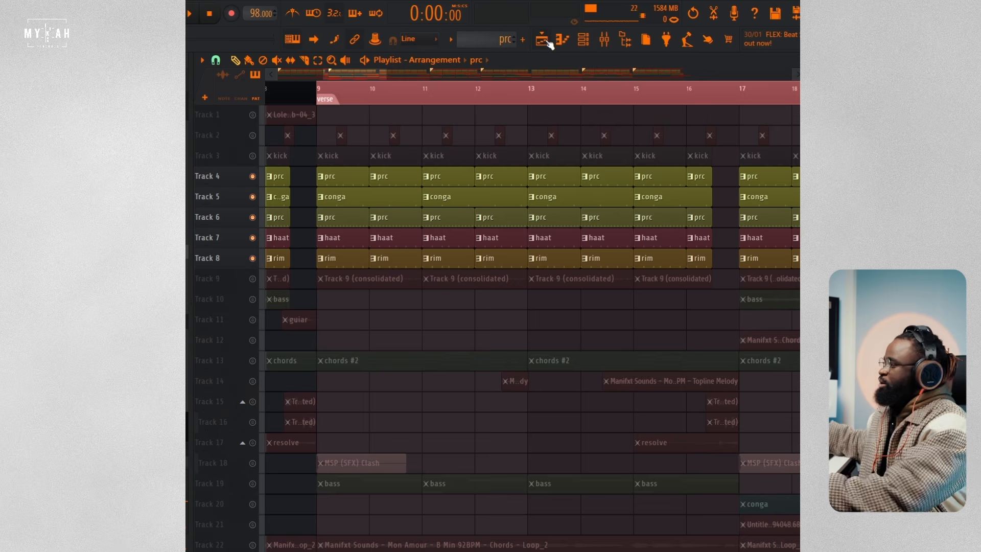
Step: Play the verse percussion on Tracks 4 to 8 and enable the kick on Track 3
key("space")
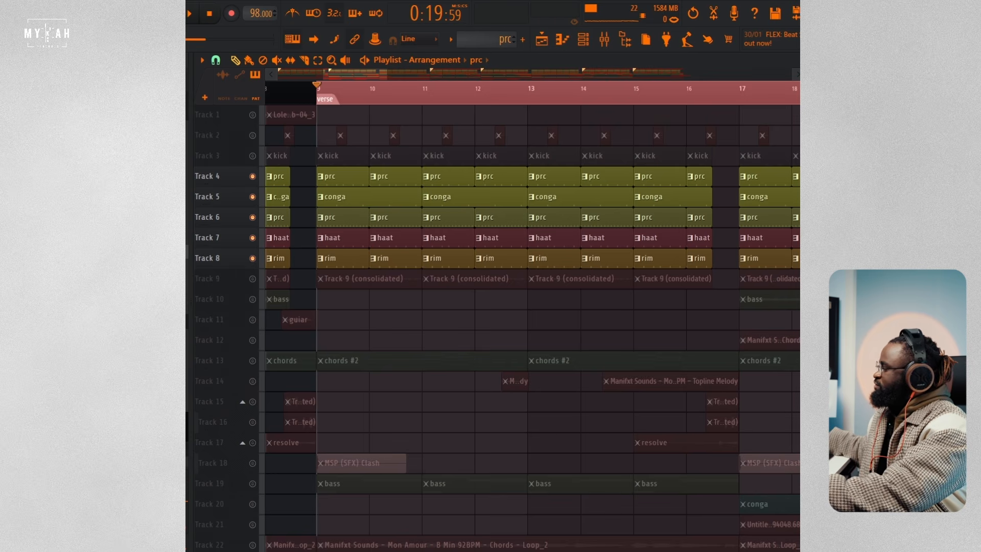
key("space")
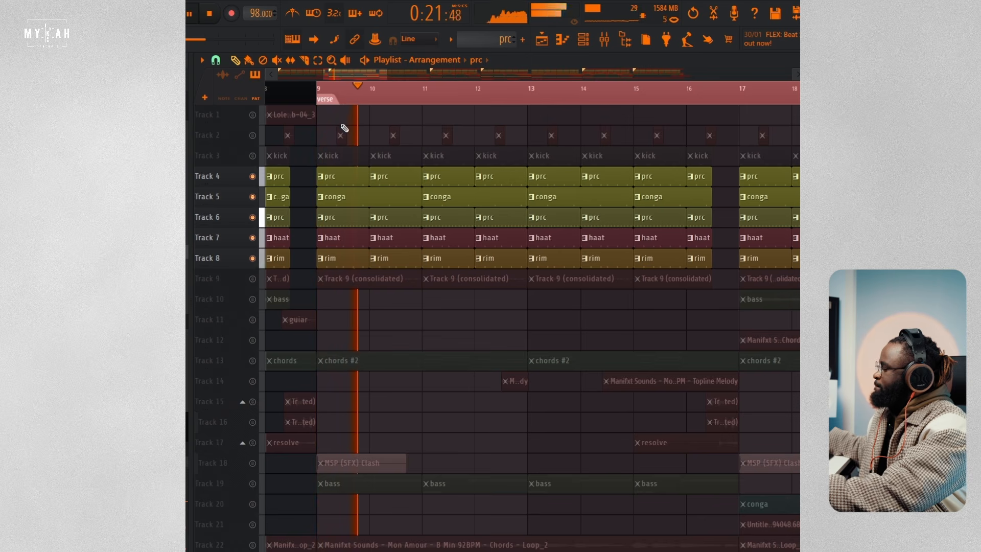
left_click(252, 156)
key("space")
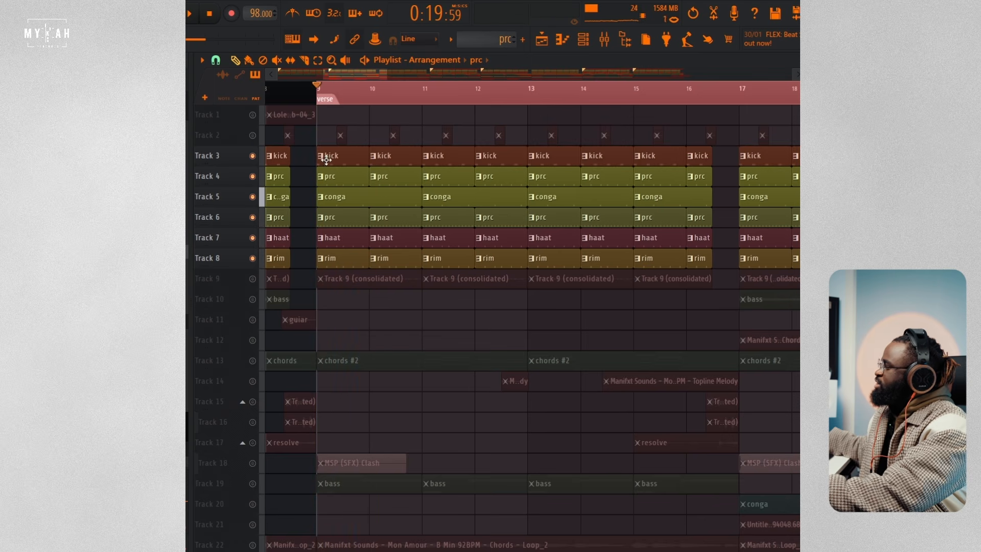
Step: Play the kick pattern while examining its notes in the piano roll and the MSP Kick 2 sampler settings
double_click(325, 163)
key("space")
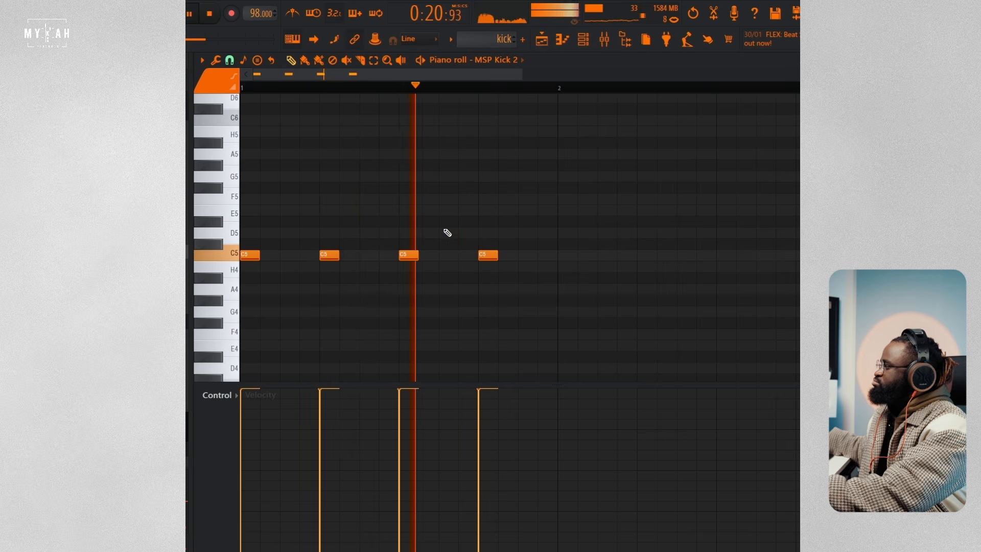
key("space")
left_click(583, 40)
left_click(317, 144)
key("space")
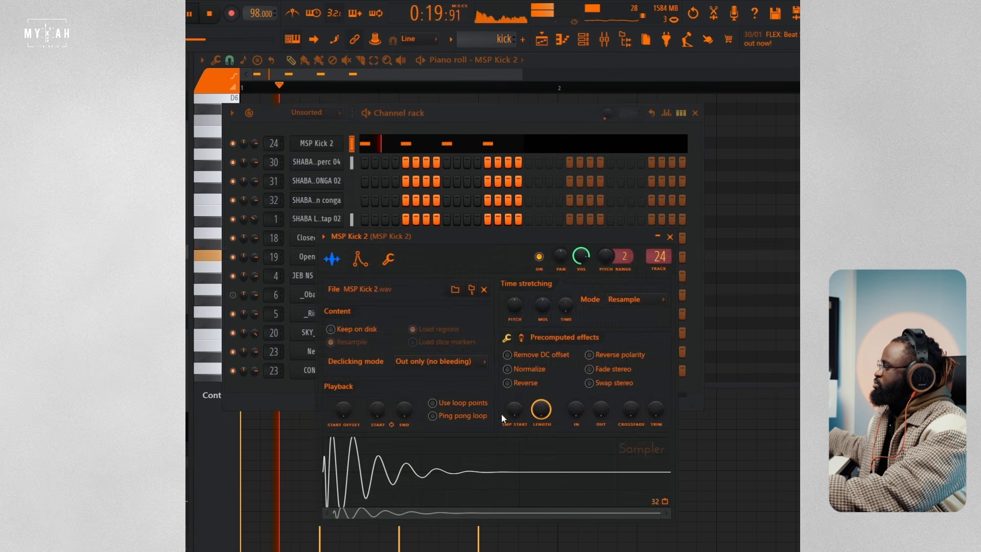
Step: Return to the playlist and listen to the full drum loop while looking over the remaining tracks
left_click(544, 44)
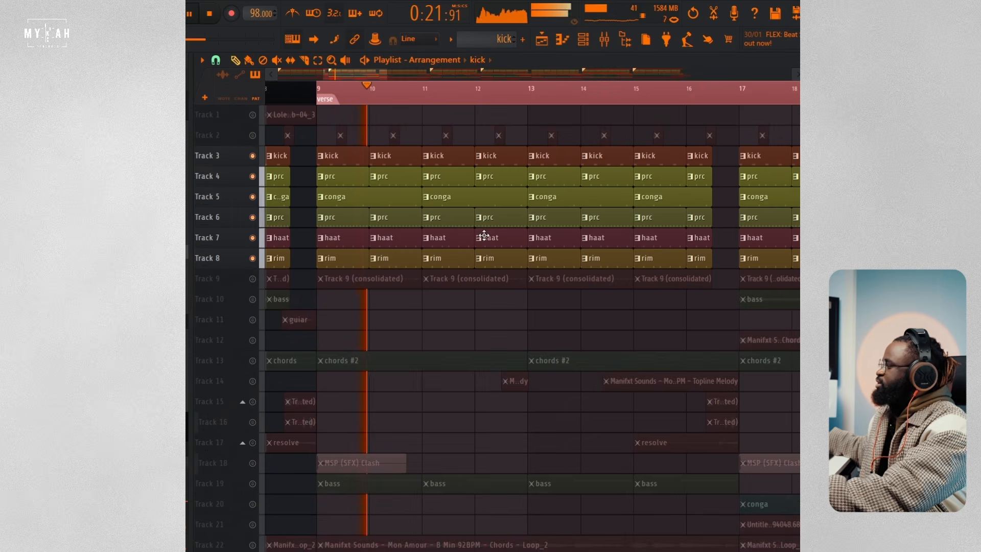
scroll(496, 322, "down", 3)
scroll(493, 308, "down", 10)
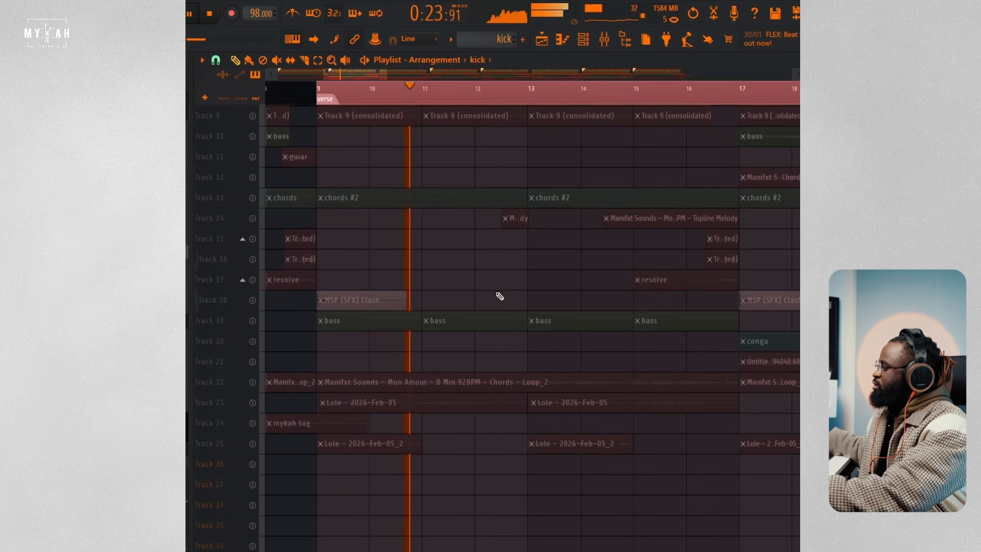
scroll(498, 282, "up", 12)
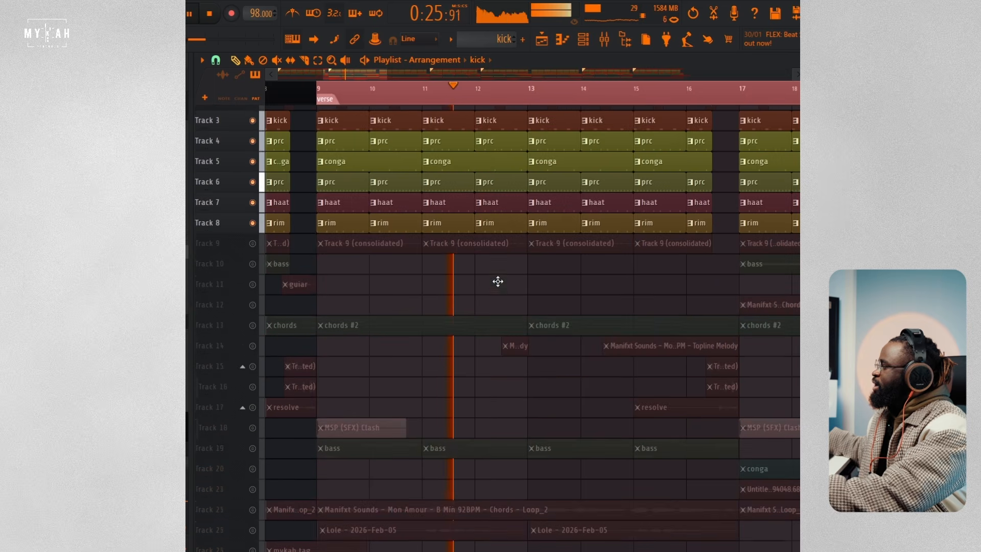
key("space")
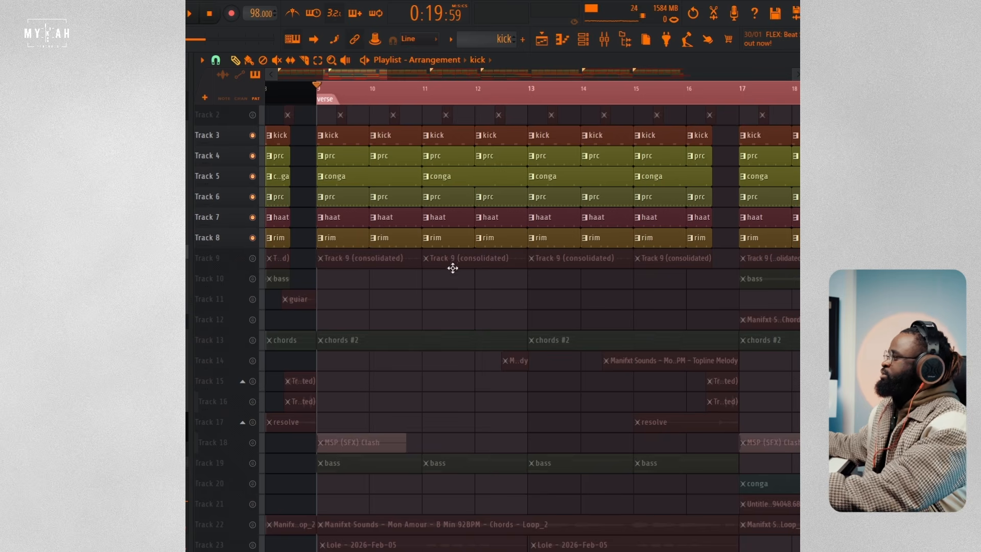
Step: Show the chords #2 pattern in the channel rack and open its SKY_Keys channel settings
scroll(405, 358, "down", 4)
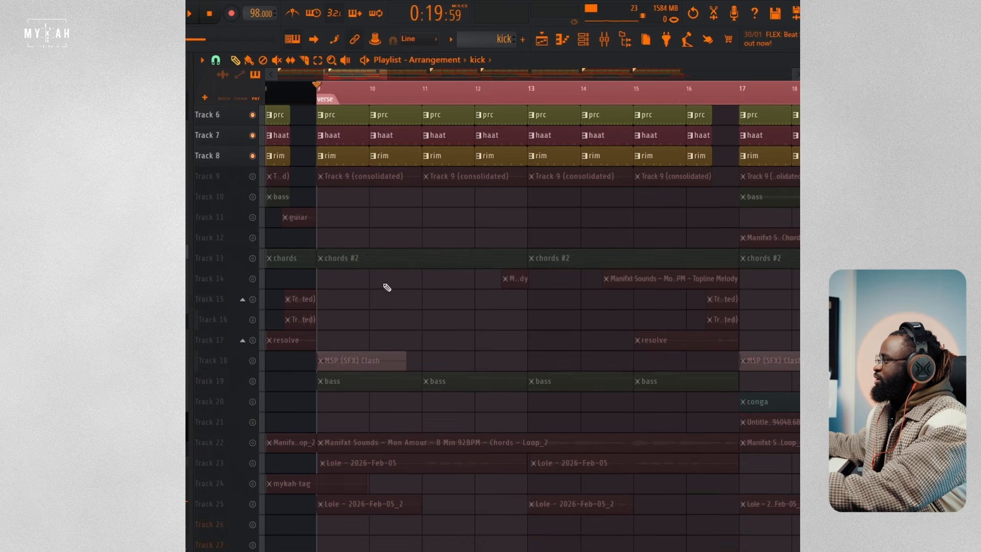
key("space")
left_click(580, 43)
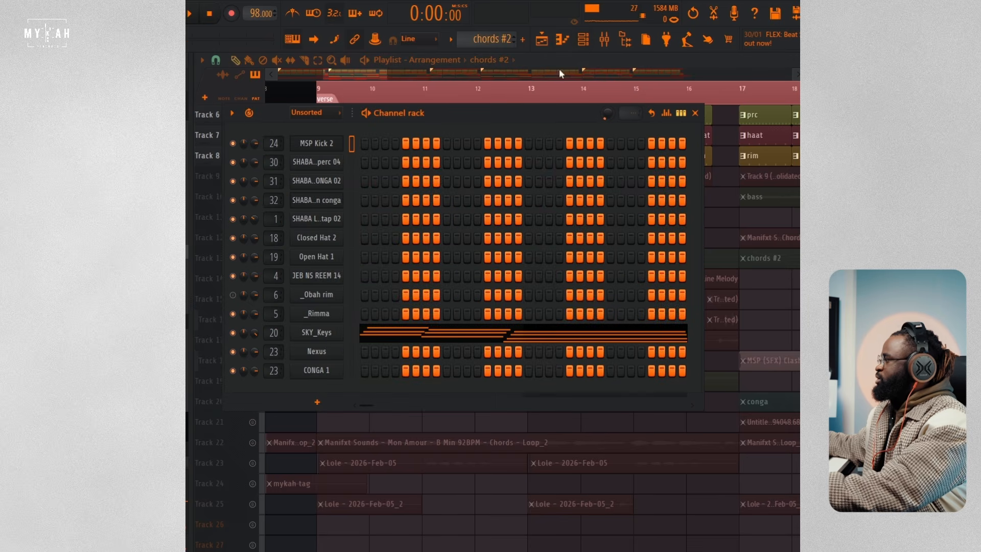
left_click(330, 338)
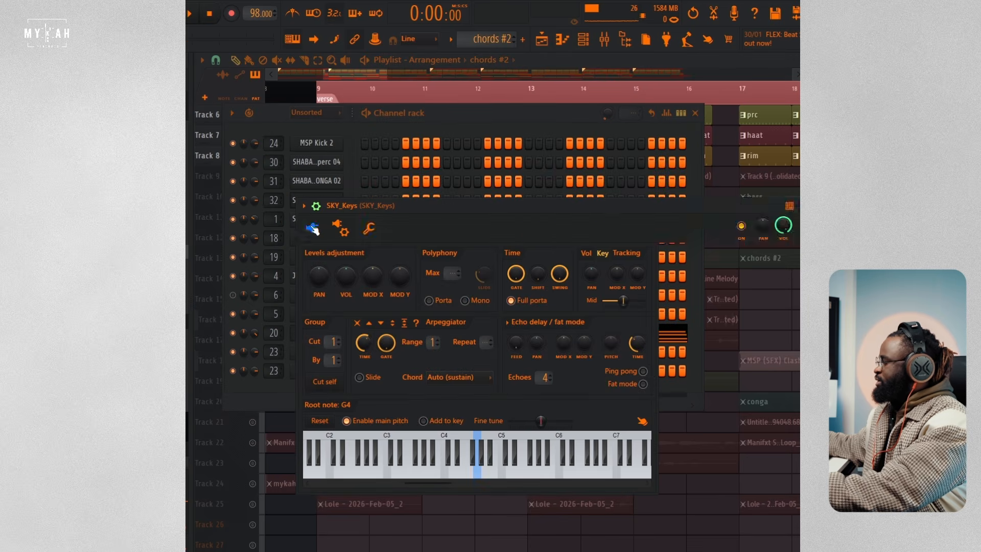
Step: Show the SKY_Keys instrument interface, bring the channel rack forward and play the chords #2 pattern
left_click(313, 229)
left_click(471, 113)
key("space")
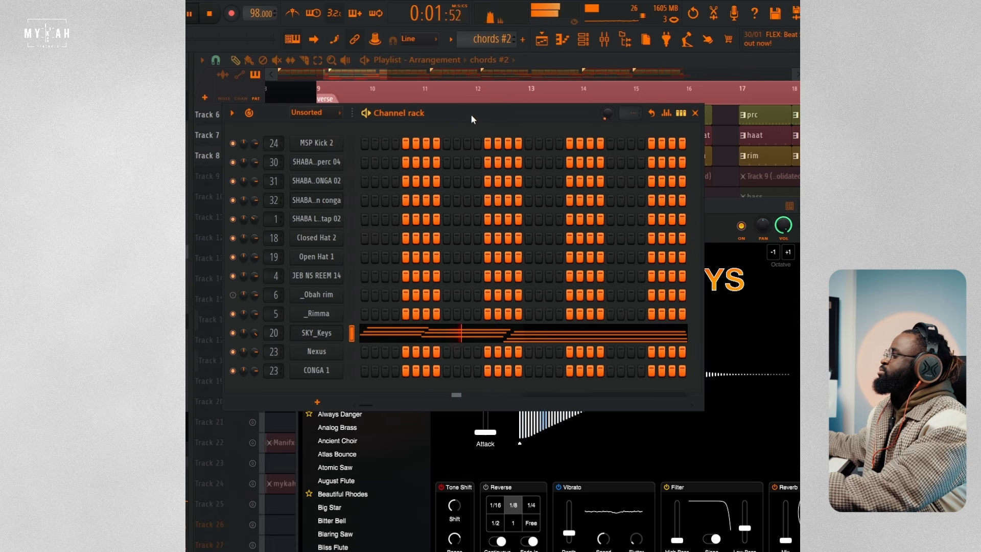
Step: Open the SKY_Keys notes in the piano roll and examine the whole four-bar progression during playback
left_click(467, 333)
scroll(475, 305, "down", 5)
scroll(477, 88, "down", 1)
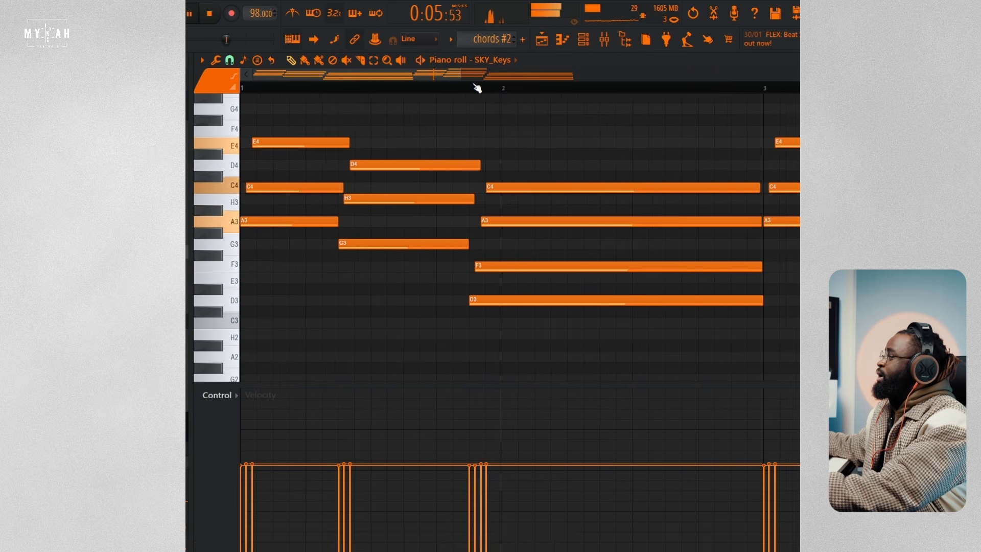
scroll(477, 88, "down", 3)
scroll(548, 237, "down", 2)
scroll(548, 237, "up", 4)
key("space")
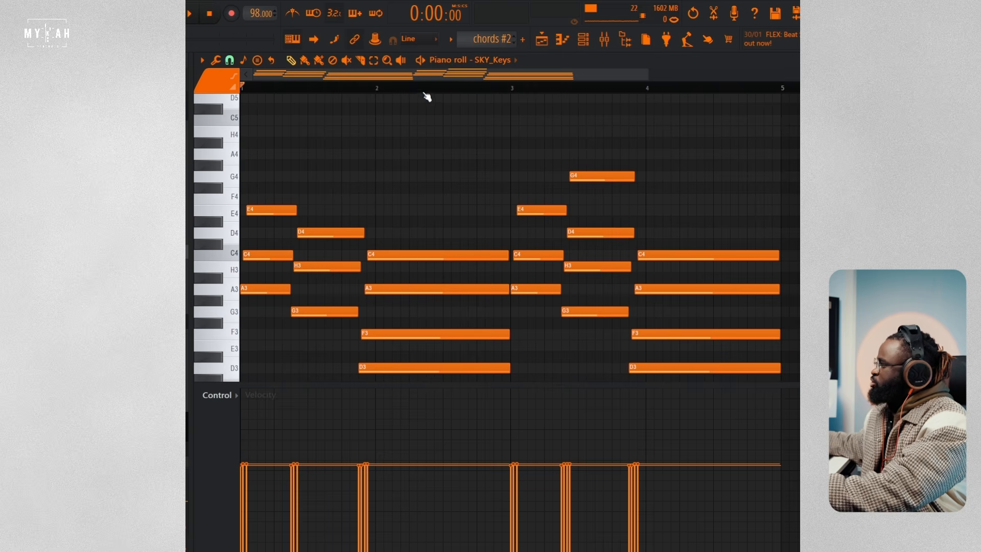
Step: Replay the SKY_Keys progression and audition the G4 note that tops the second chord of bar 3
key("space")
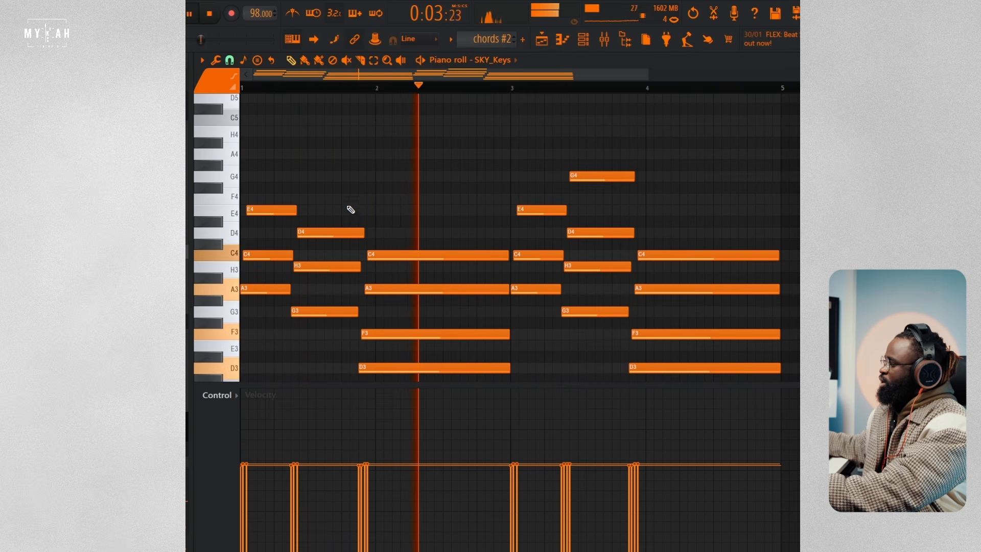
key("space")
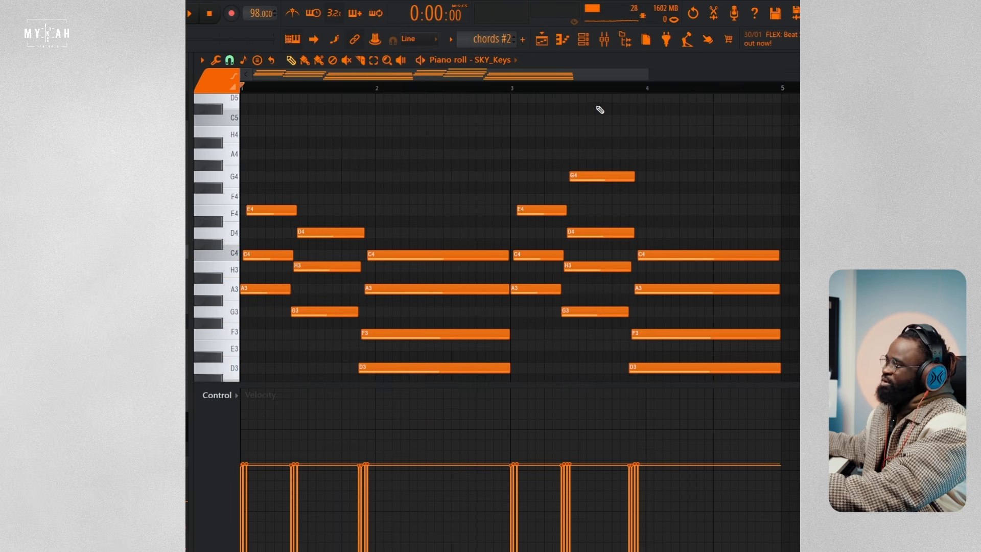
left_click(585, 178)
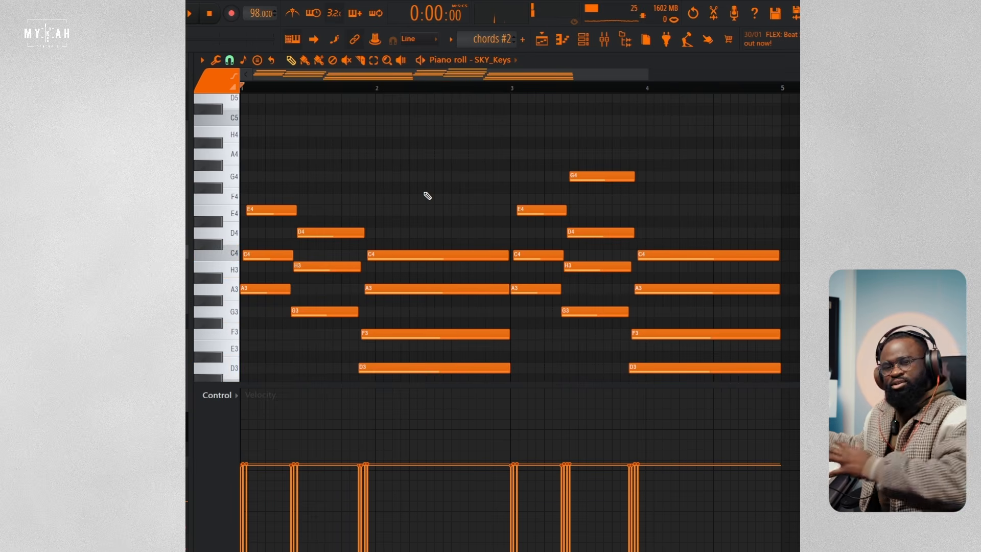
key("space")
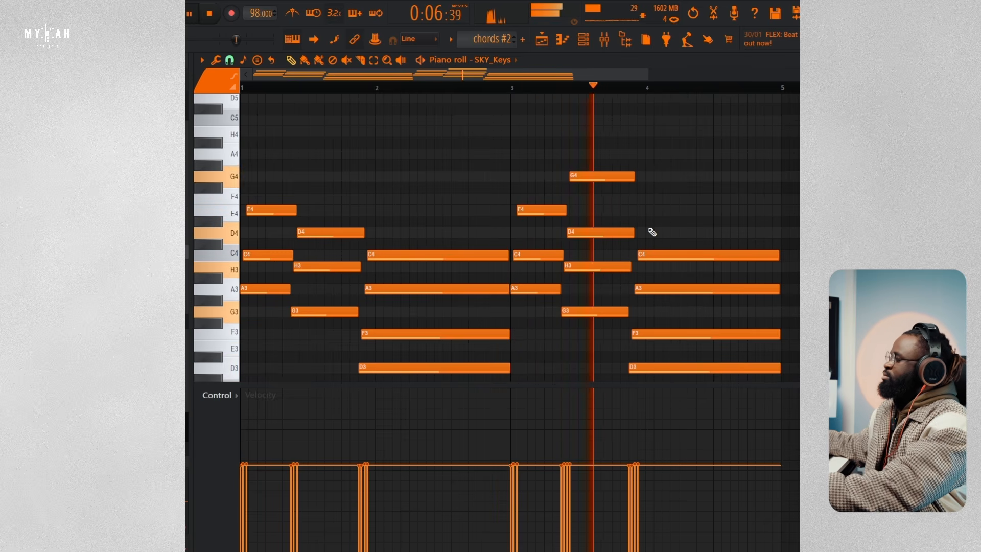
key("space")
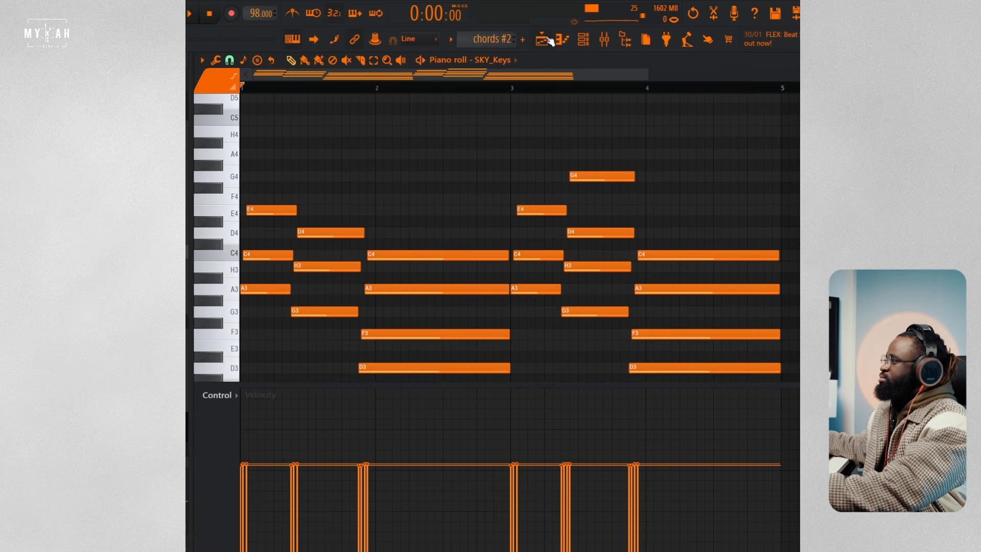
Step: Return to the playlist, enable the chords on Track 13 and play them with the drums from the verse
left_click(547, 41)
left_click(172, 15)
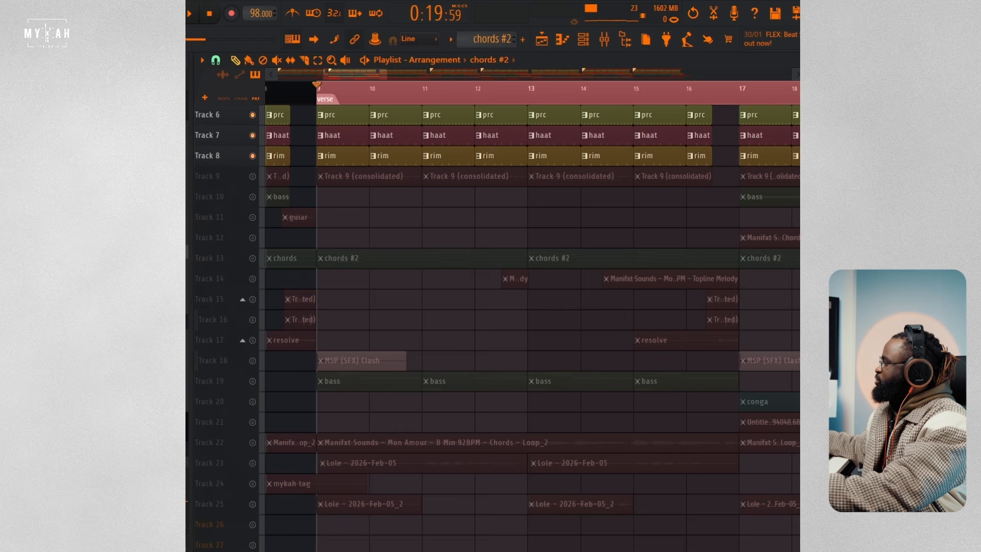
left_click(253, 258)
key("space")
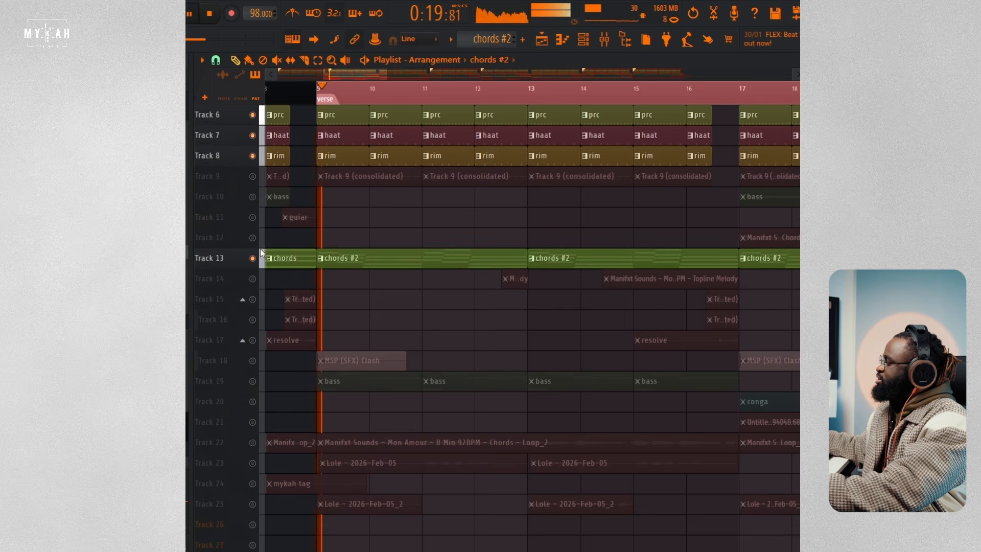
scroll(531, 100, "down", 3)
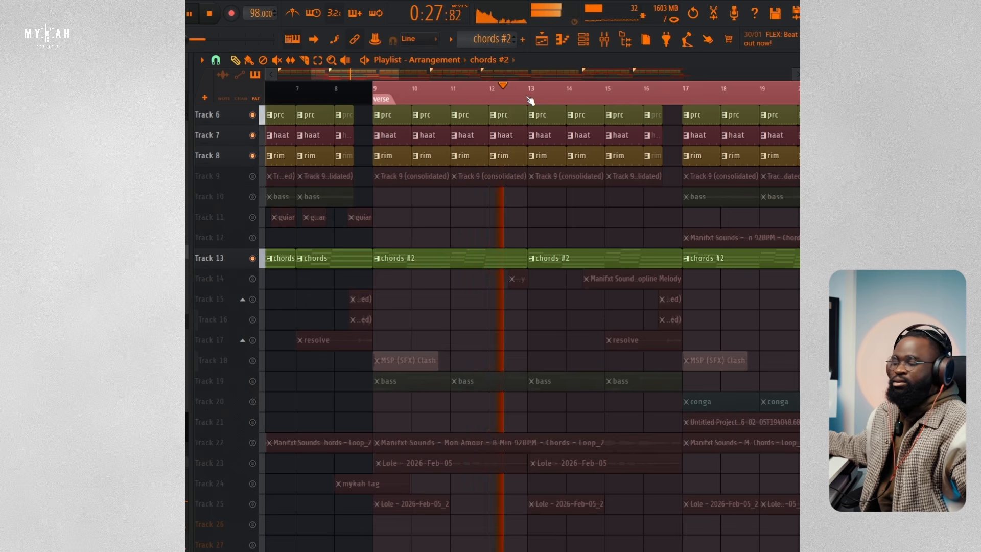
key("space")
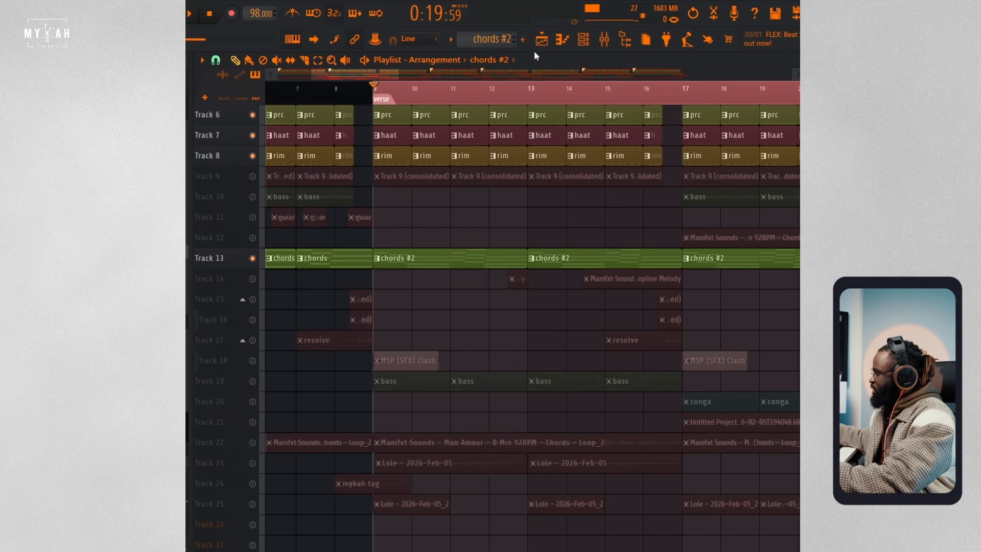
Step: Open the Manifxt Sounds Chords - Loop_2 clip on Track 22, audition its sample and close its settings
scroll(495, 221, "down", 3)
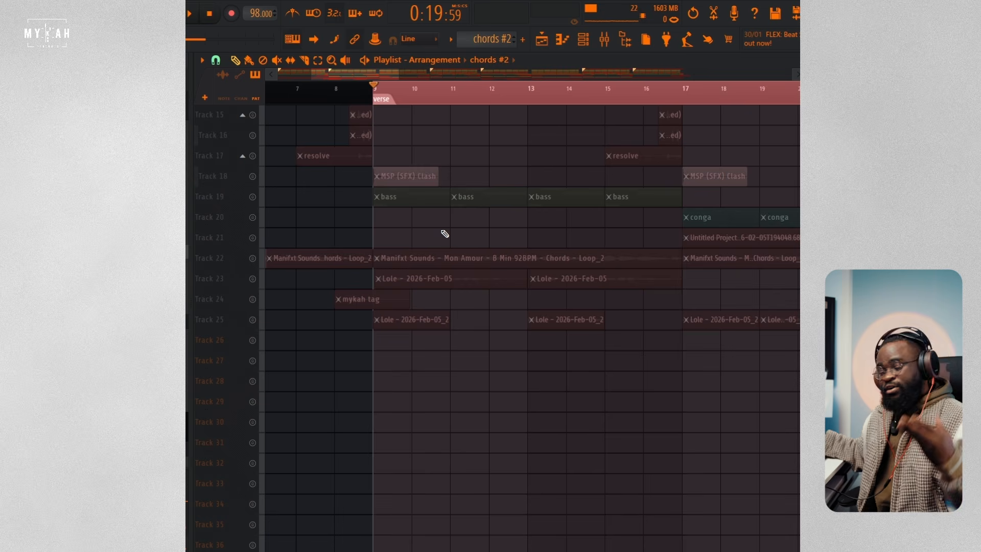
double_click(431, 257)
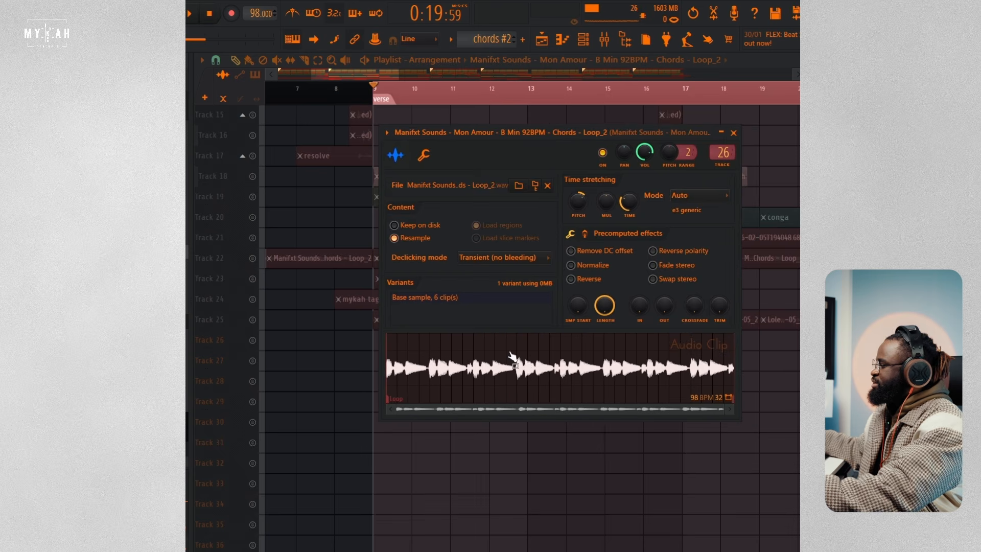
left_click(529, 368)
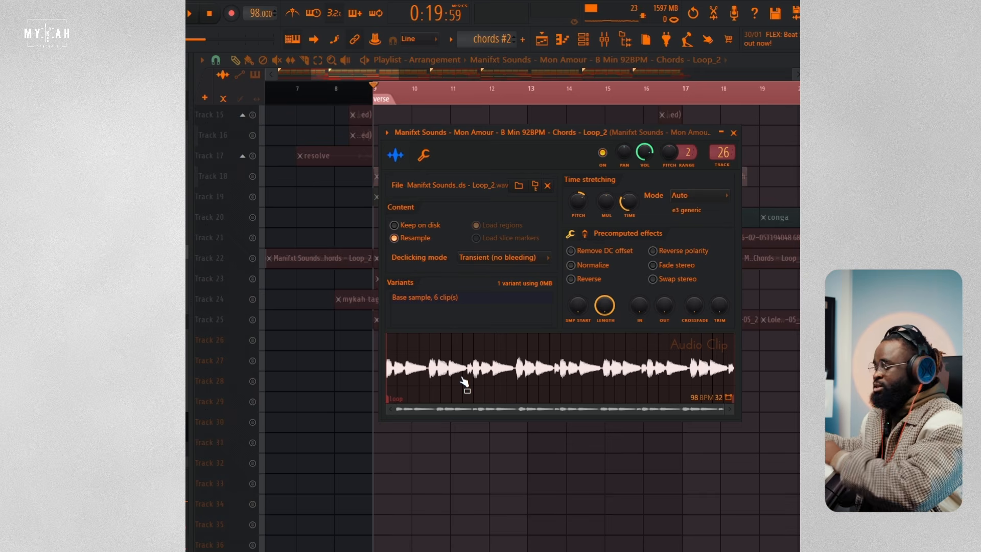
left_click(381, 64)
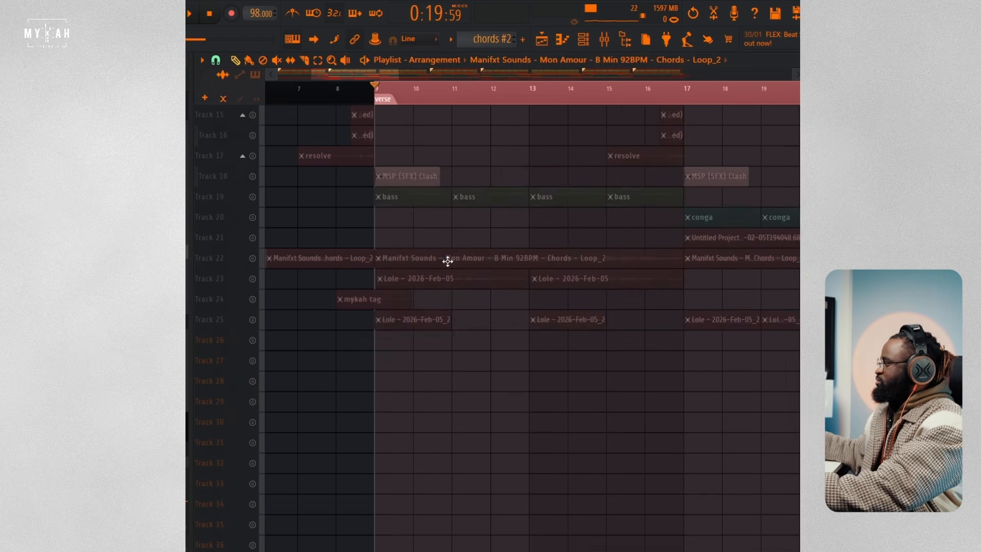
Step: Load the Manifxt Sounds Chords clip at bar 17 on Track 12 into the Edison audio editor and check its sample properties
scroll(448, 261, "up", 6)
scroll(448, 261, "up", 4)
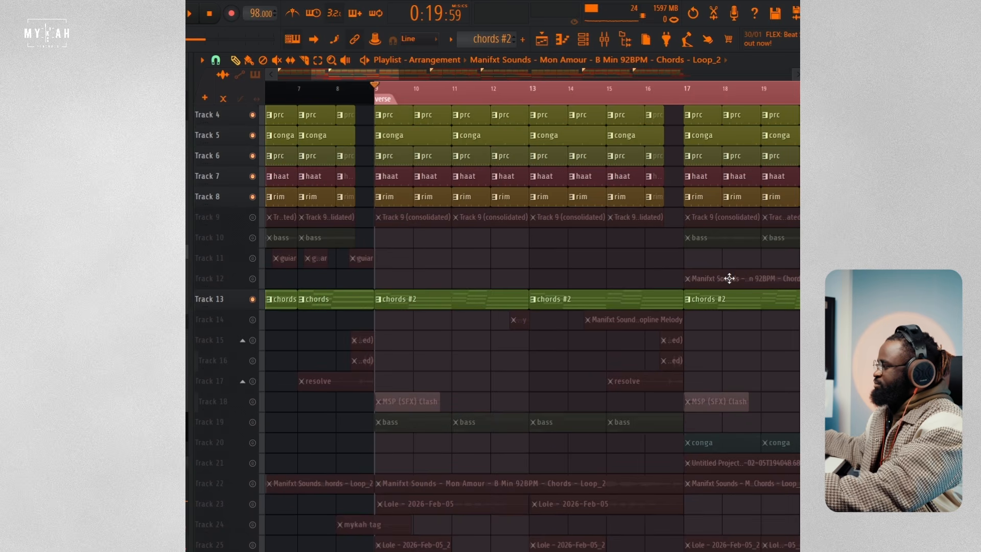
double_click(729, 278)
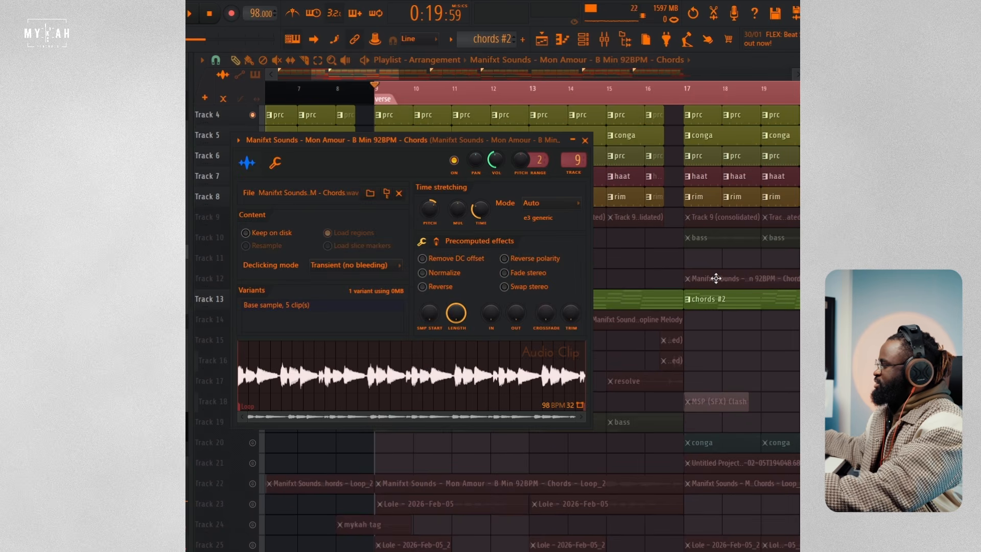
right_click(418, 368)
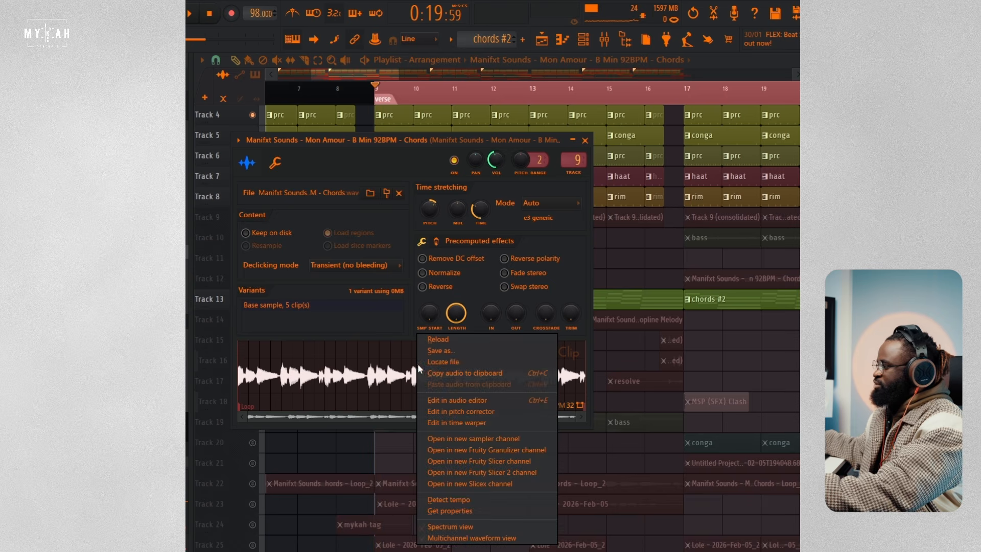
left_click(442, 400)
left_click(237, 204)
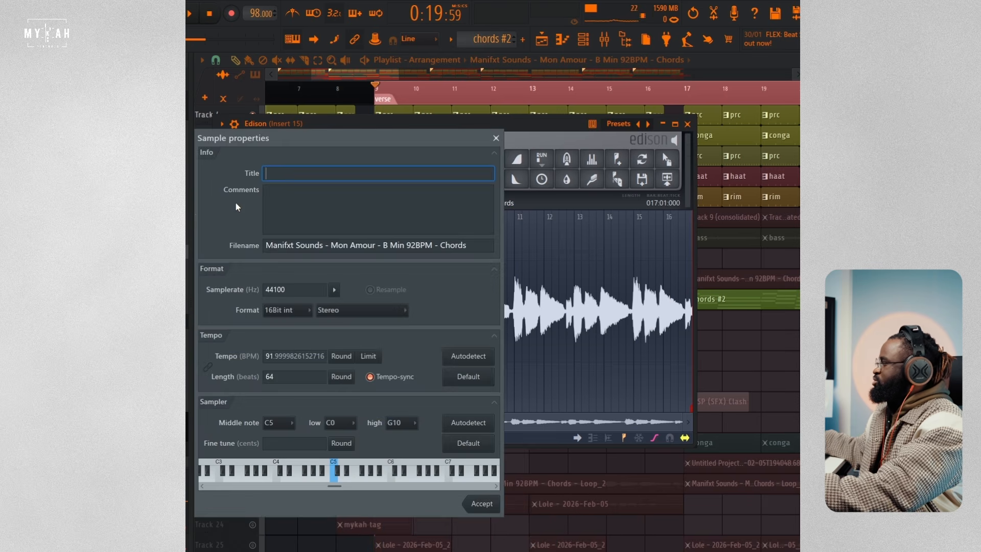
left_click(496, 137)
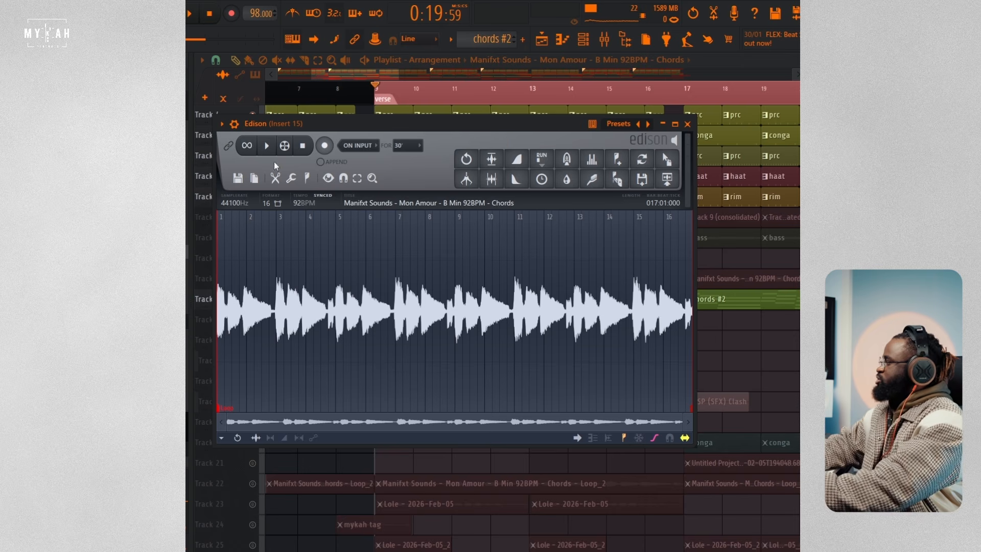
Step: Set the sample rate of the Manifxt Sounds chords sample in Edison to 1000 Hz
left_click(237, 203)
double_click(289, 288)
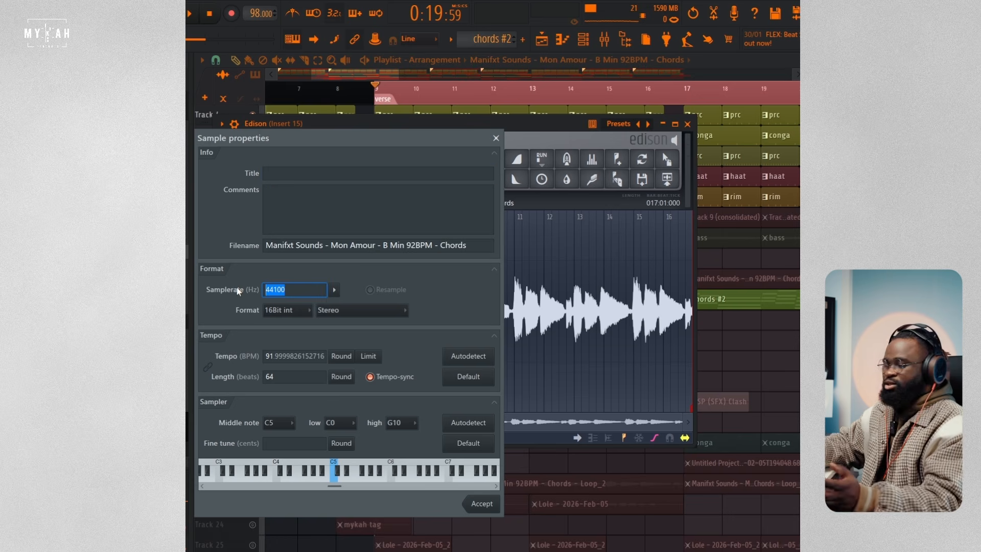
type("1000")
left_click(475, 507)
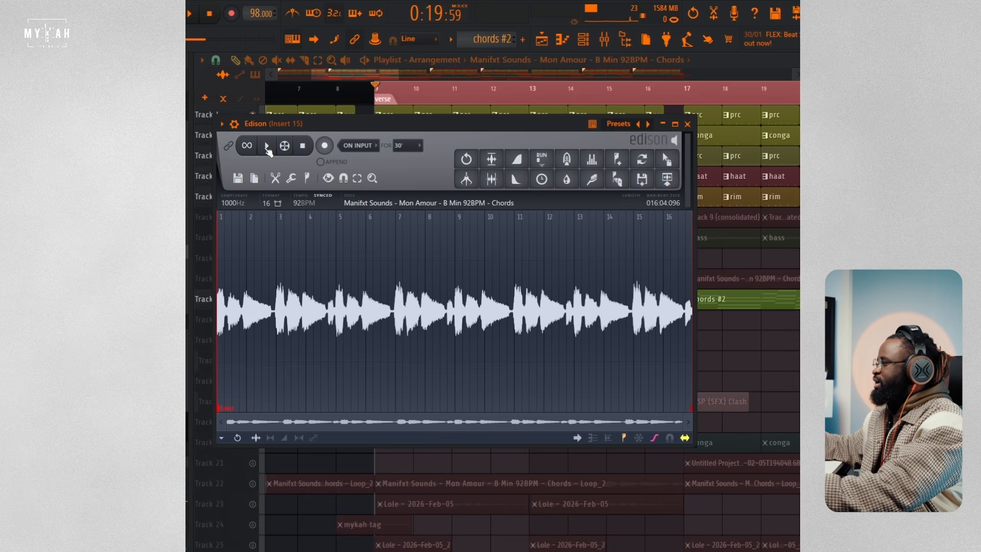
Step: Play back the resampled chords in Edison, stop them and close the editor
left_click(267, 146)
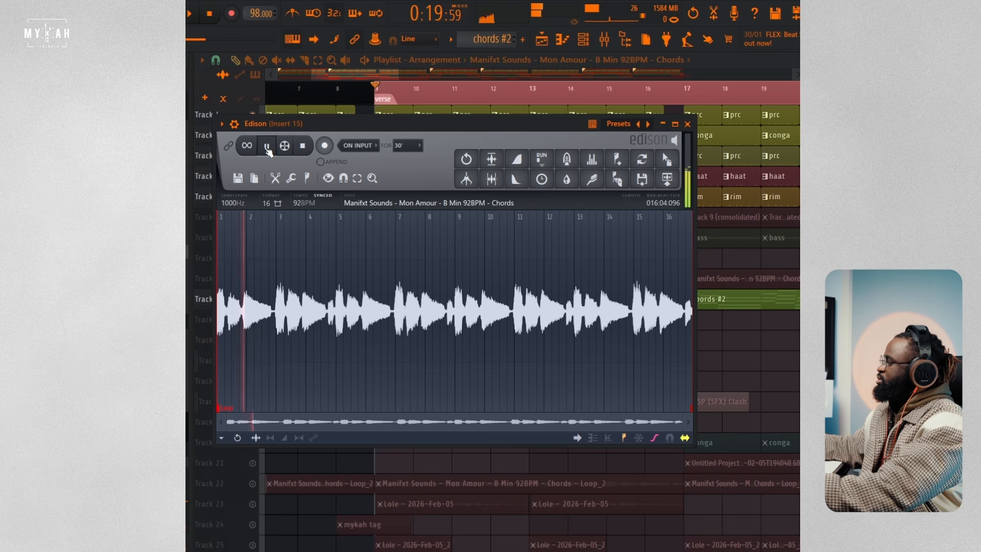
left_click(267, 146)
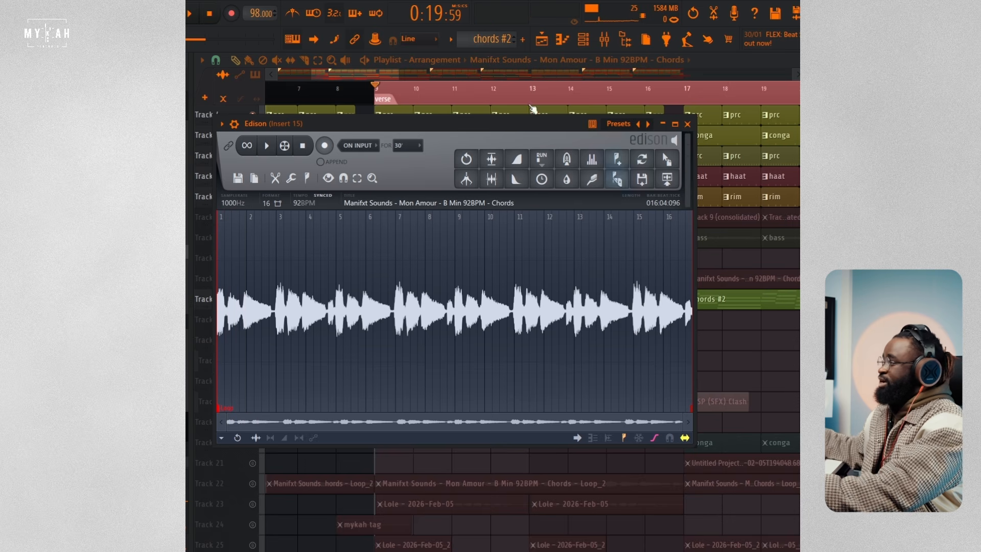
key("Escape")
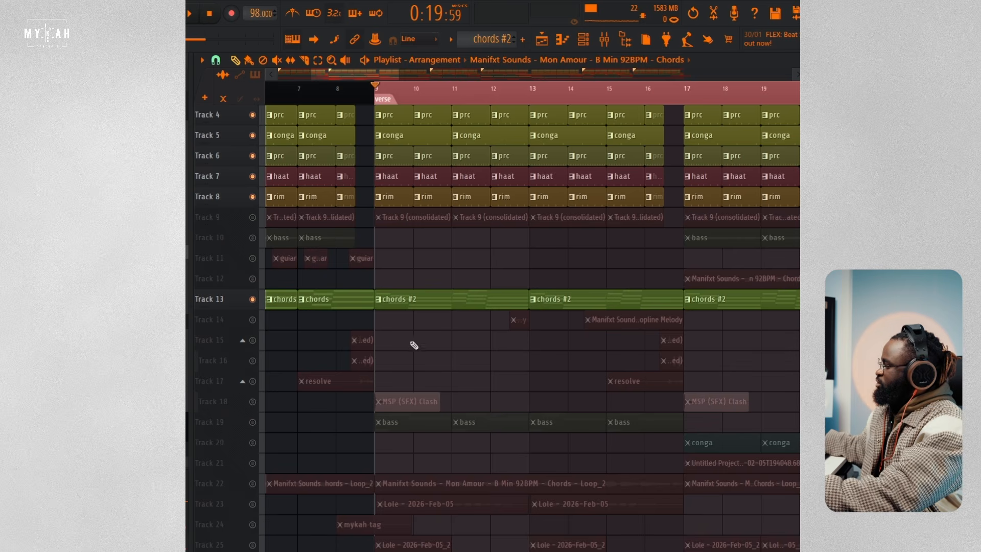
Step: Enable the Manifxt Sounds chord loop on Track 22 and play it with the drums and chords #2
scroll(417, 419, "down", 3)
left_click(259, 422)
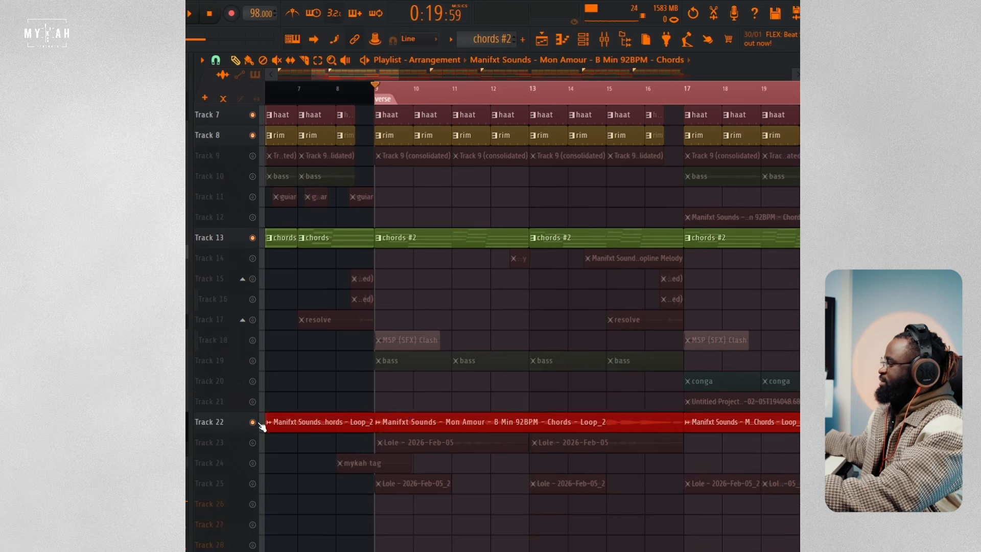
key("space")
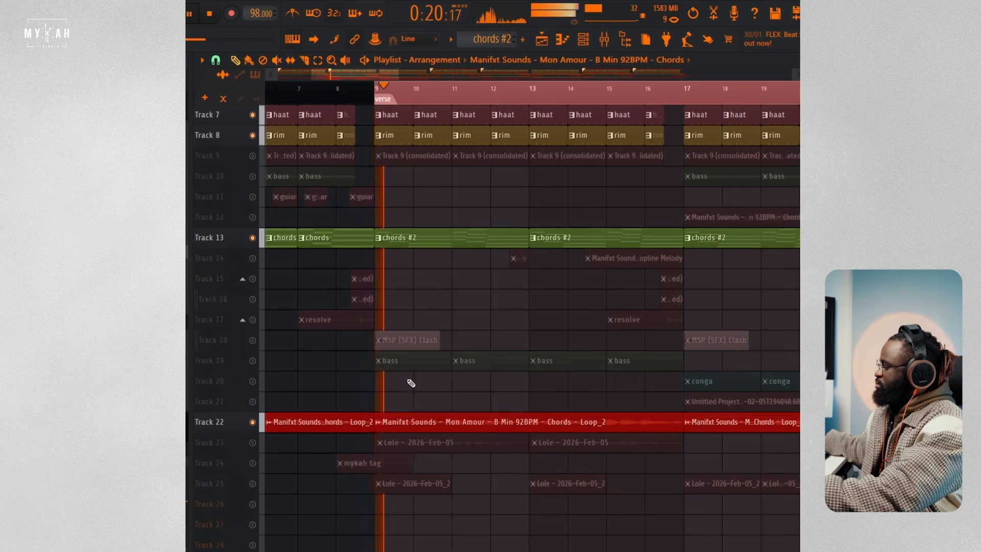
Step: Compare the start of the verse with the Track 22 chord loop muted and enabled again
left_click(259, 424)
key("space")
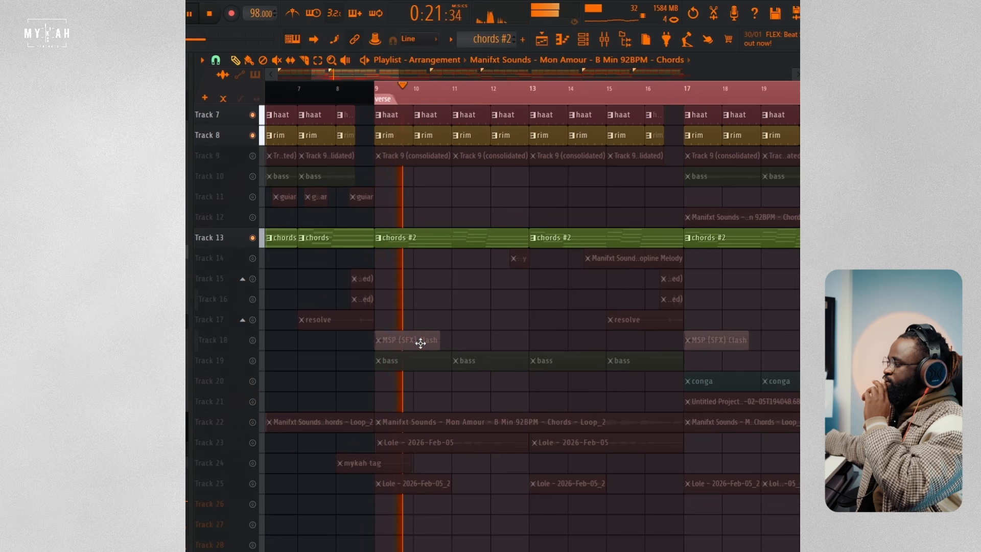
key("space")
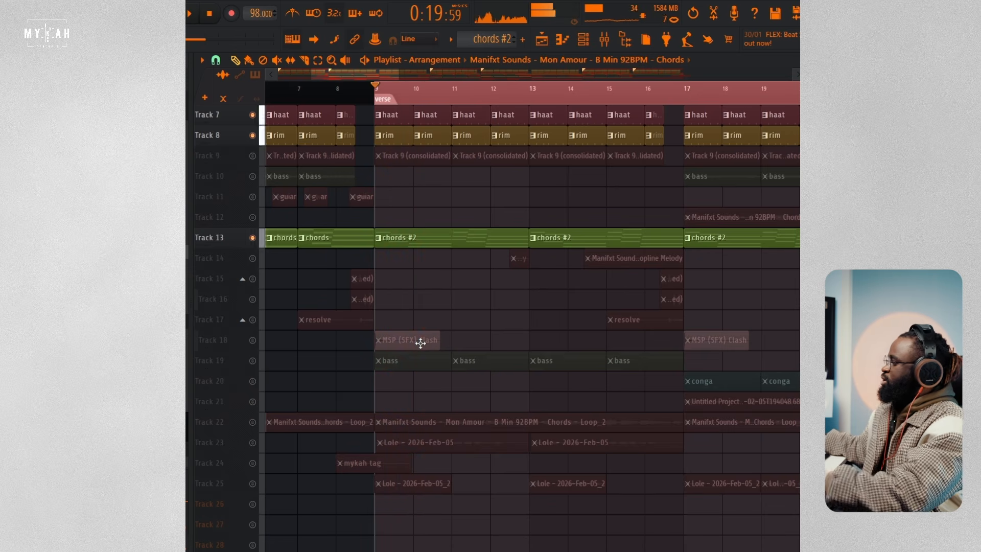
left_click(259, 428)
key("space")
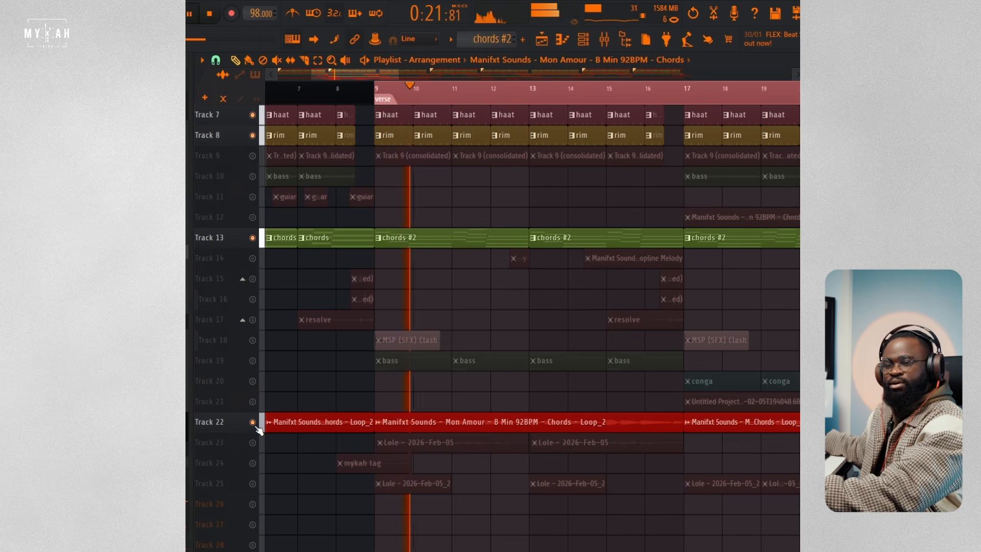
key("space")
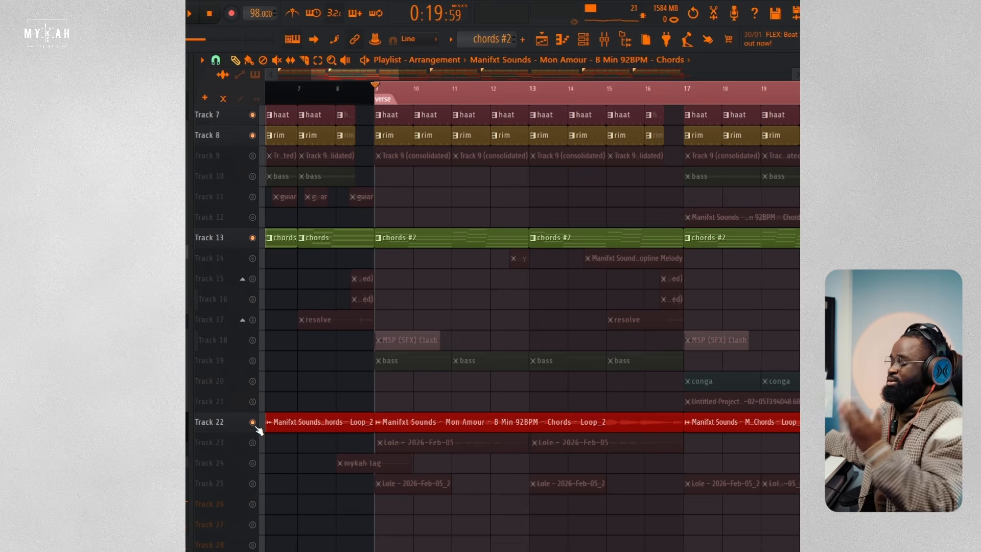
Step: Replay the verse from bar 9 with both the Track 13 and Track 22 chord layers active
key("space")
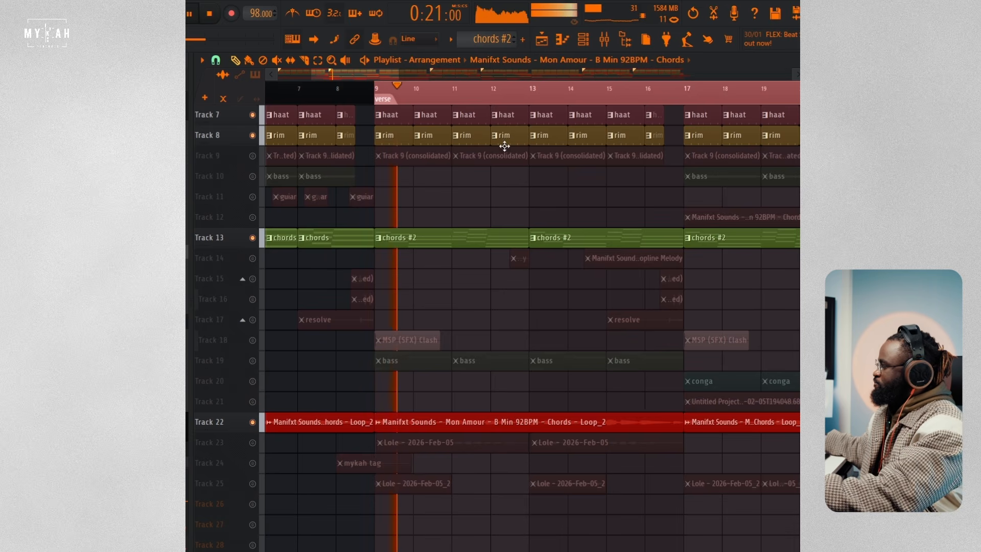
key("space")
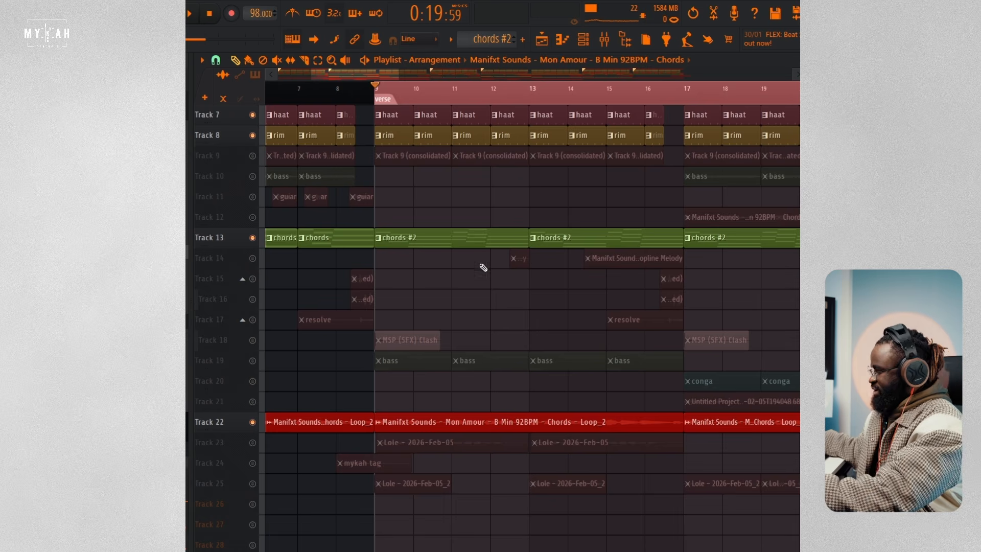
key("space")
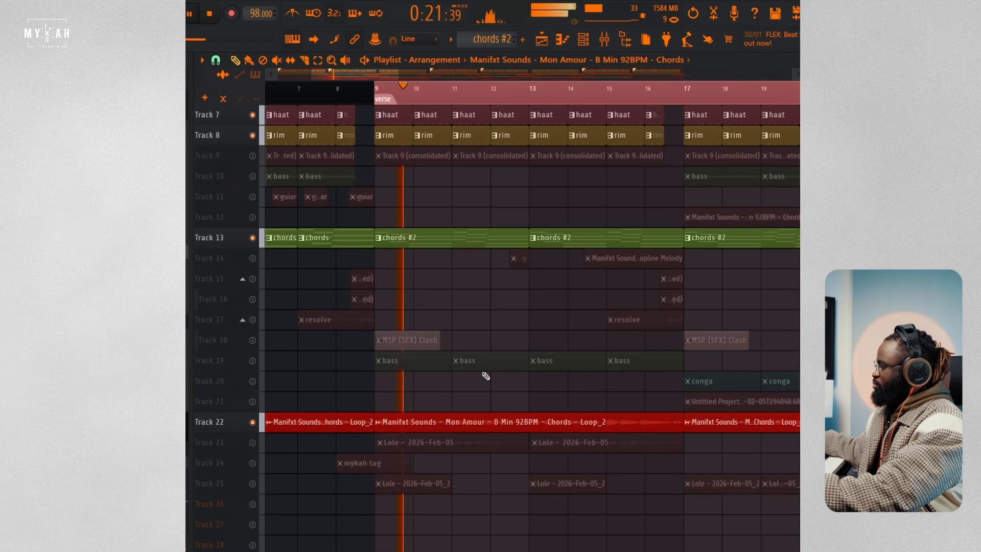
Step: Stop playback, open the audio clip settings of the 2026-Feb-05 recording on Track 23, and close them after inspecting its sample
scroll(565, 377, "up", 6)
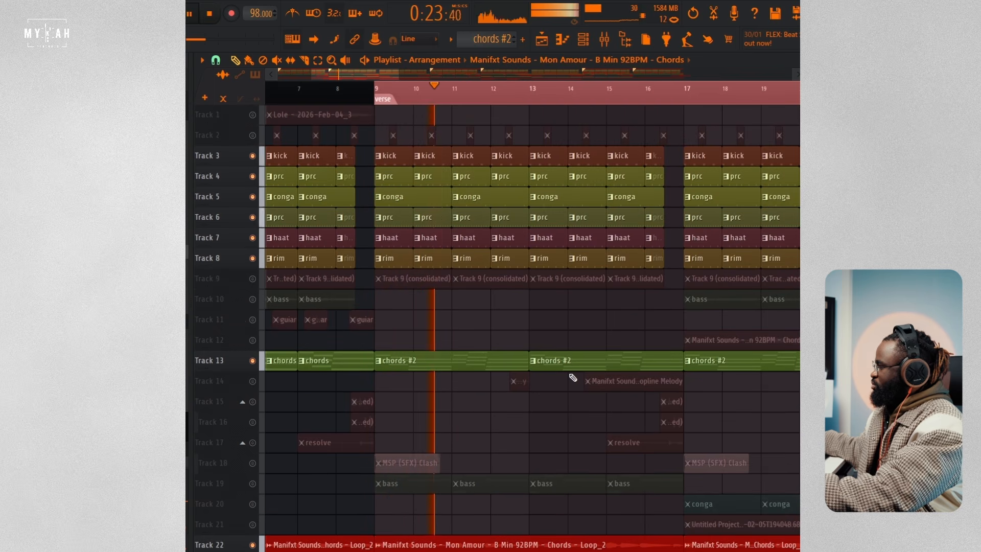
key("space")
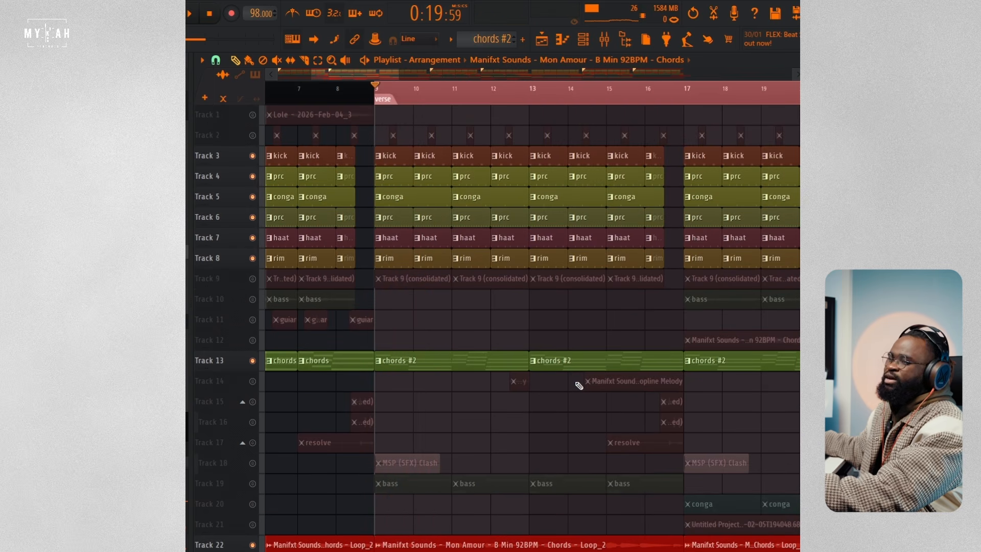
scroll(575, 421, "down", 6)
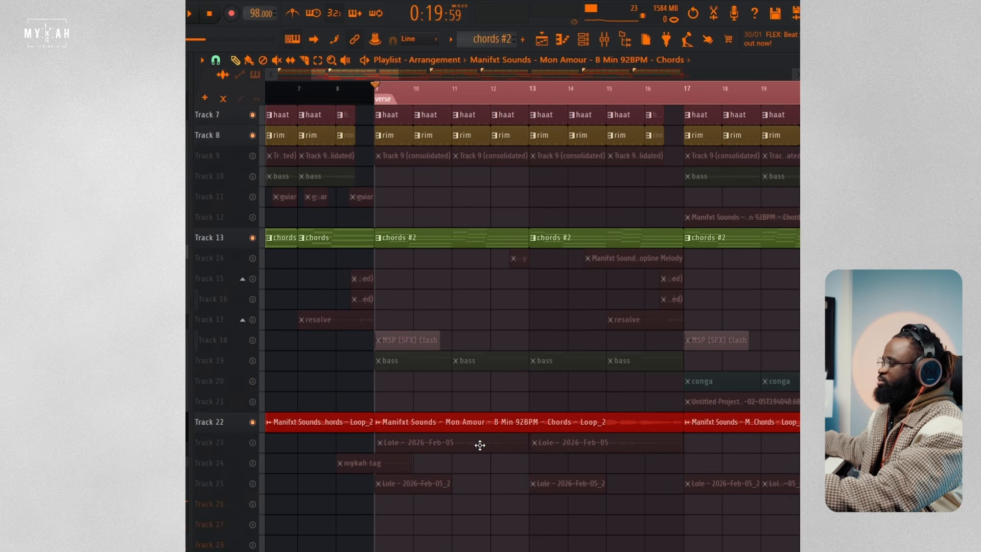
double_click(480, 445)
left_click_drag(418, 222, 471, 104)
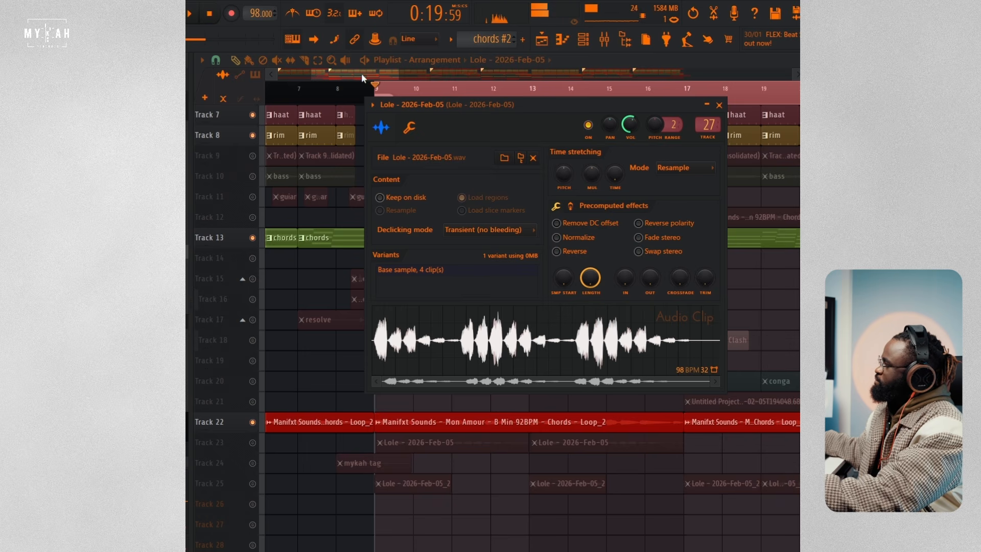
key("Escape")
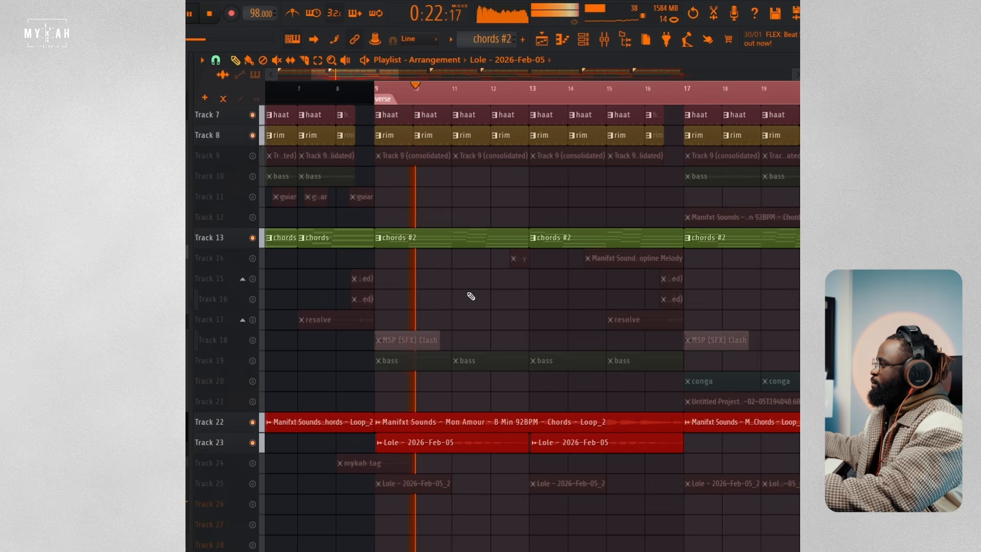
Step: Enable the Track 23 recording, play it with the drums and both chord layers through the first verse half, and stop
scroll(514, 96, "down", 1)
scroll(514, 95, "down", 1)
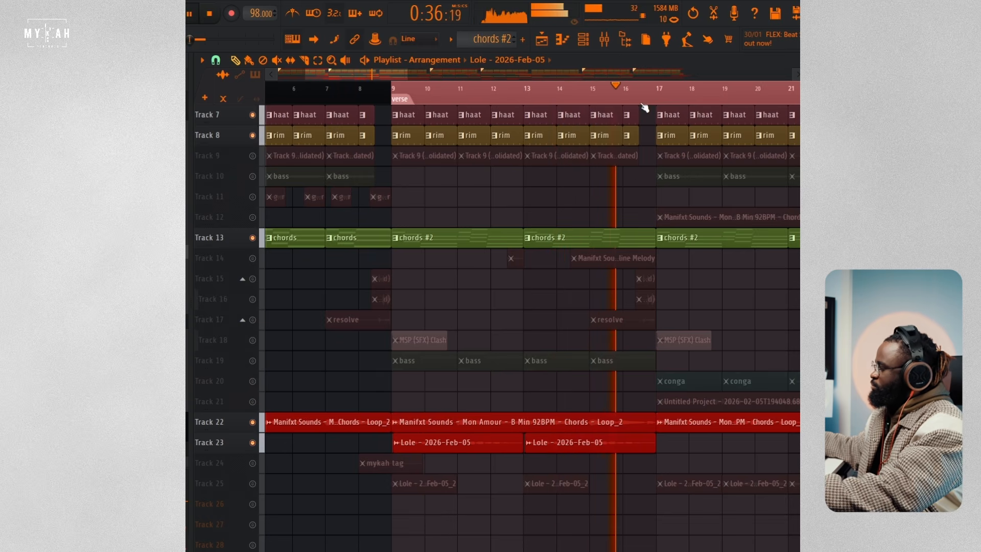
scroll(646, 105, "down", 1)
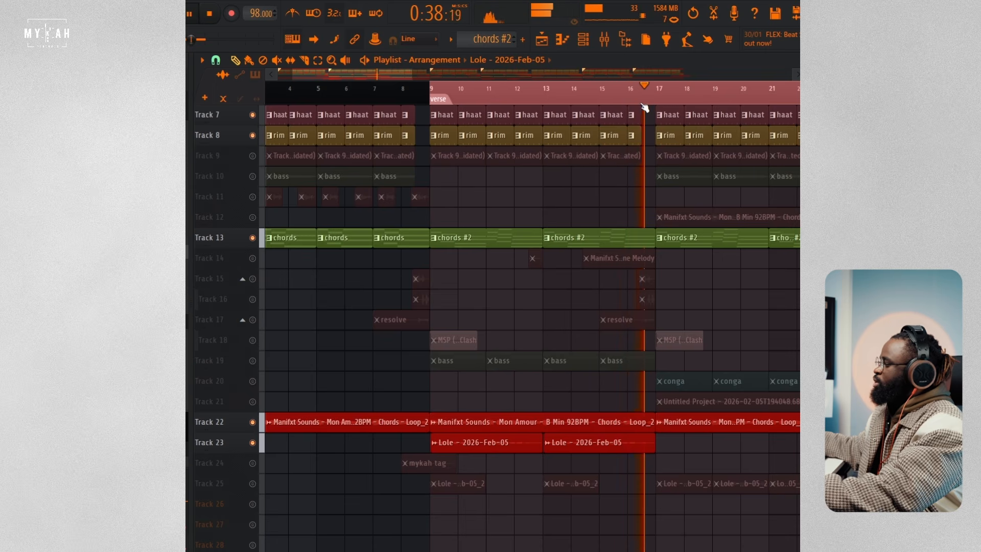
scroll(645, 107, "down", 1)
key("space")
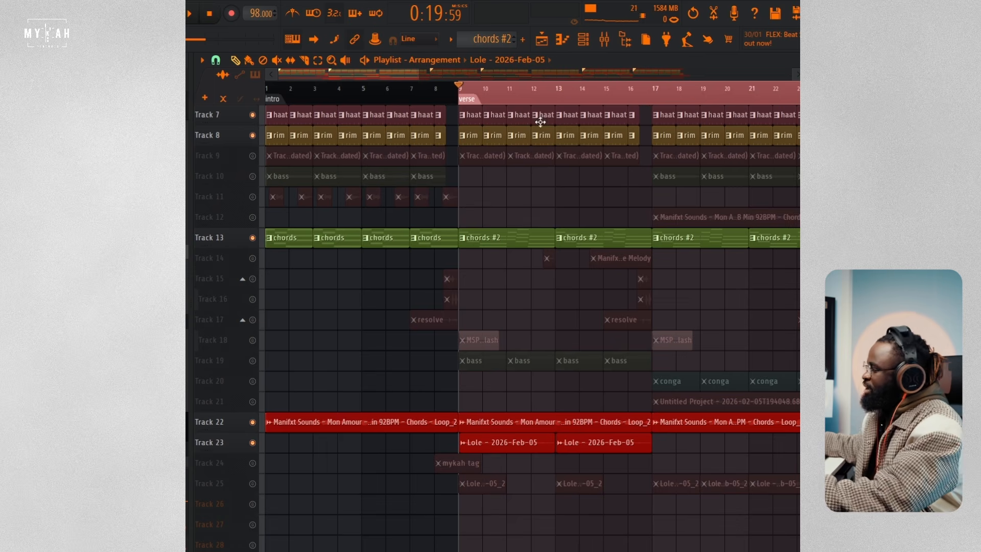
Step: Open the 2026-Feb-05_2 recording on Track 25, preview its sample on its own, and close the clip settings
scroll(537, 254, "up", 2)
scroll(434, 321, "down", 4)
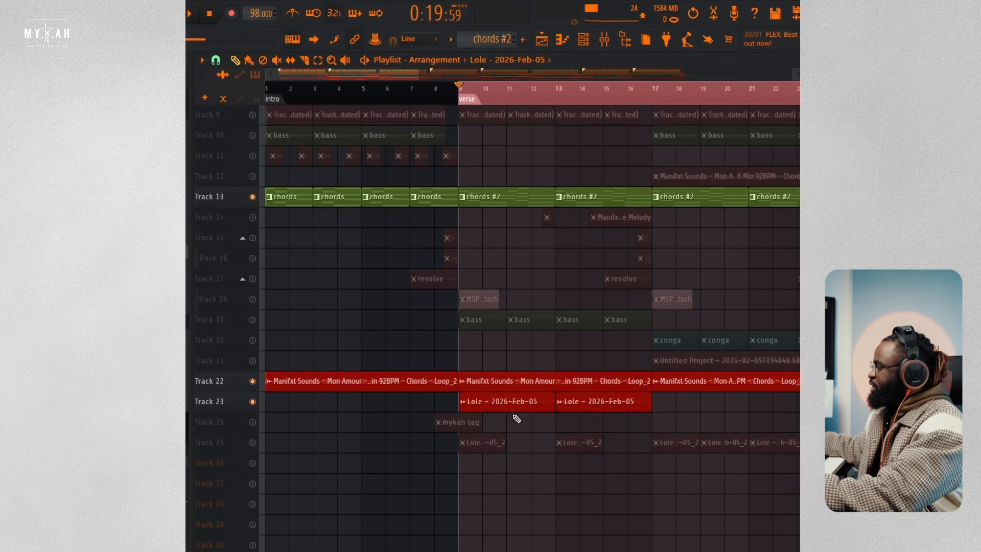
double_click(486, 443)
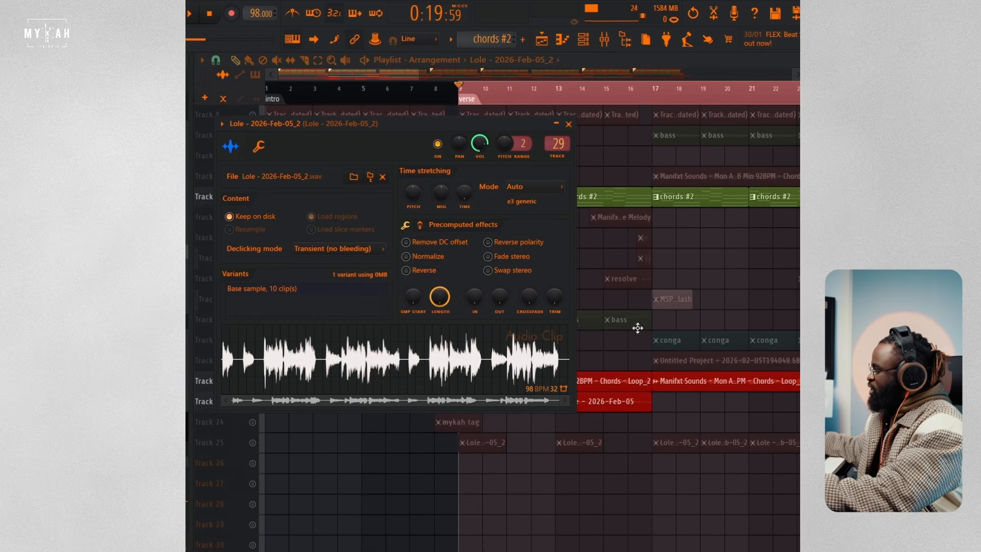
left_click(397, 348)
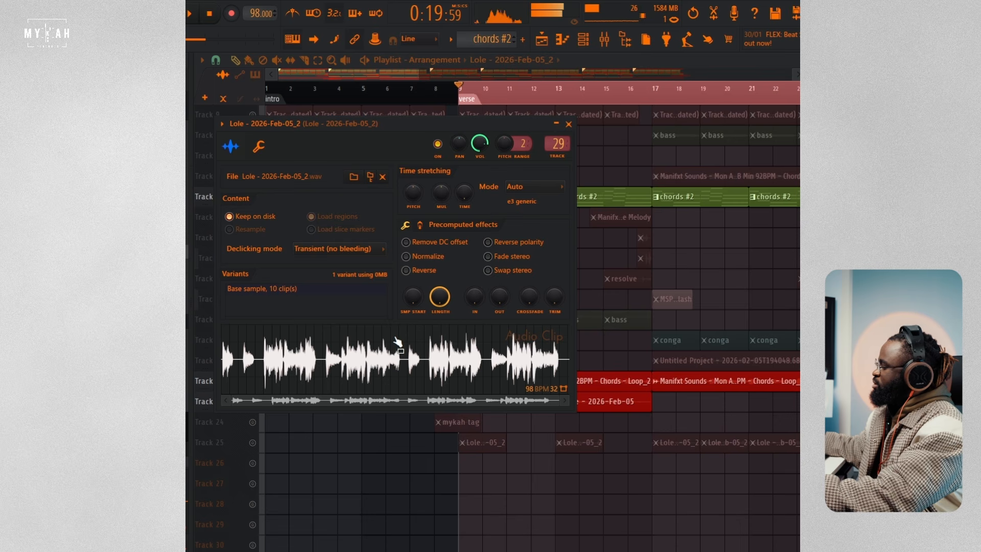
right_click(546, 496)
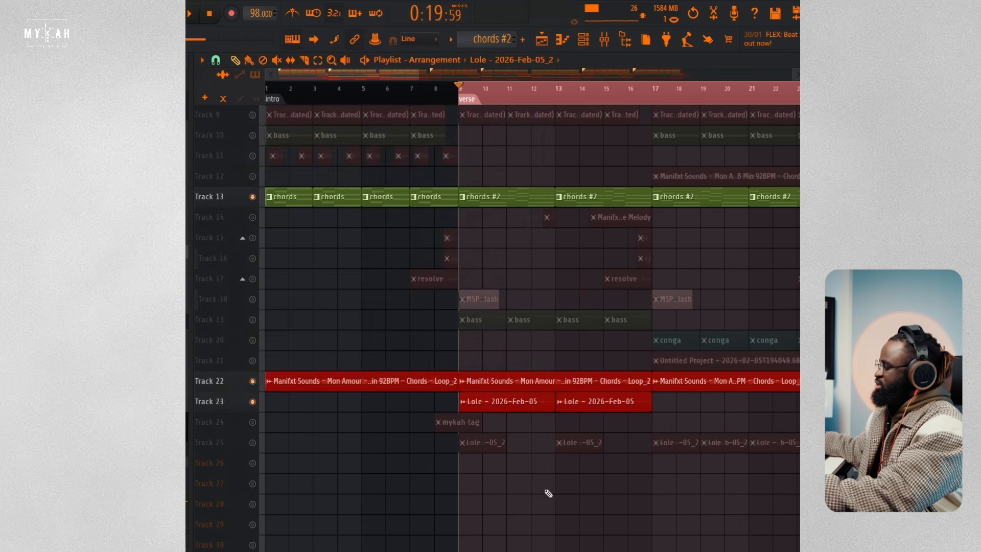
Step: Enable Track 25, play the verse from bar 9 with its recording alongside Tracks 22 and 23, and stop playback
left_click(253, 443)
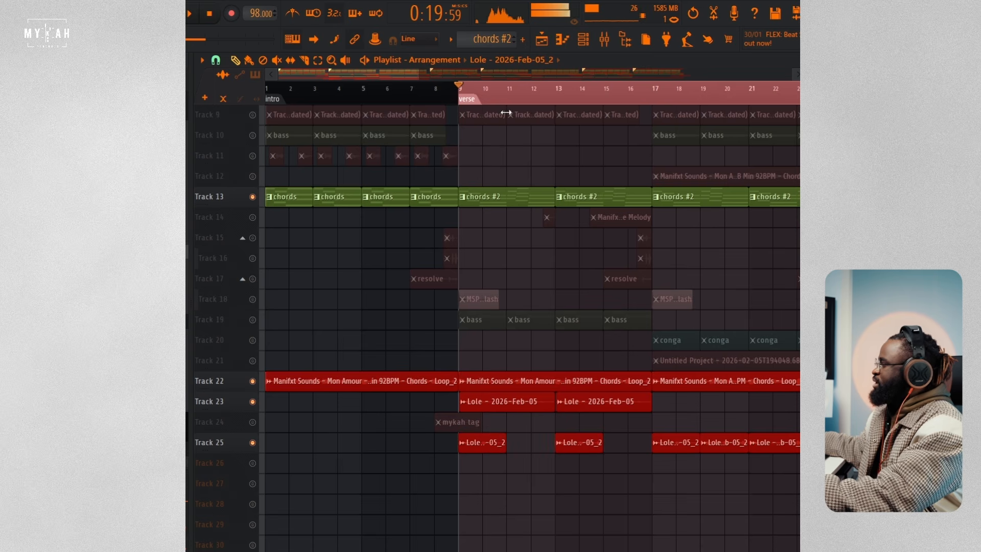
scroll(509, 100, "up", 4)
scroll(524, 379, "up", 3)
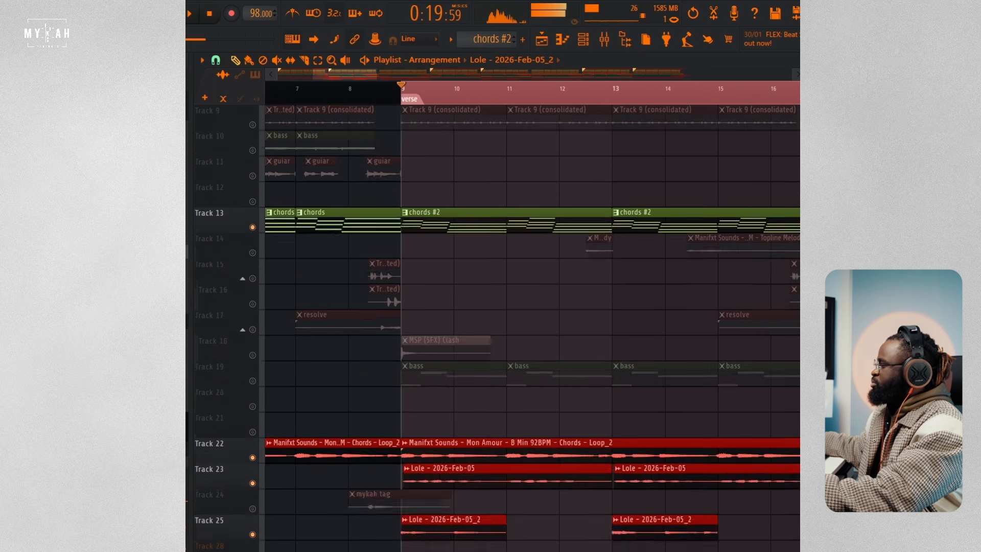
key("space")
key("space")
scroll(524, 370, "down", 2)
key("space")
scroll(503, 424, "down", 6)
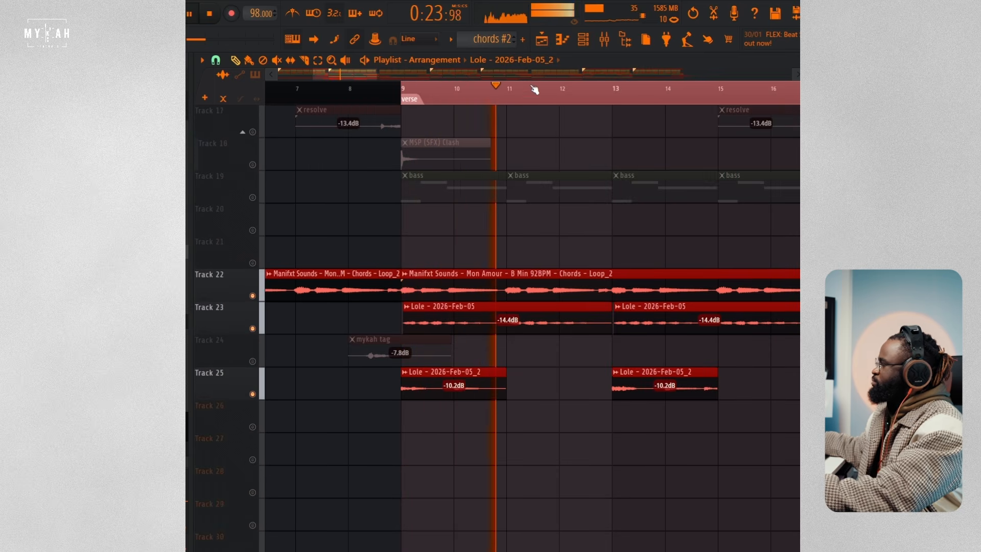
scroll(533, 97, "down", 4)
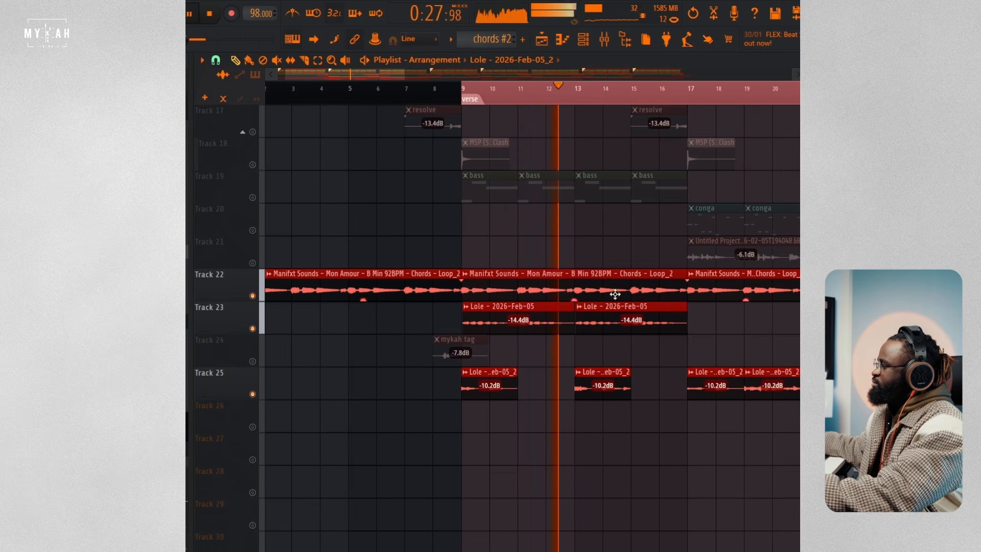
scroll(601, 98, "up", 5)
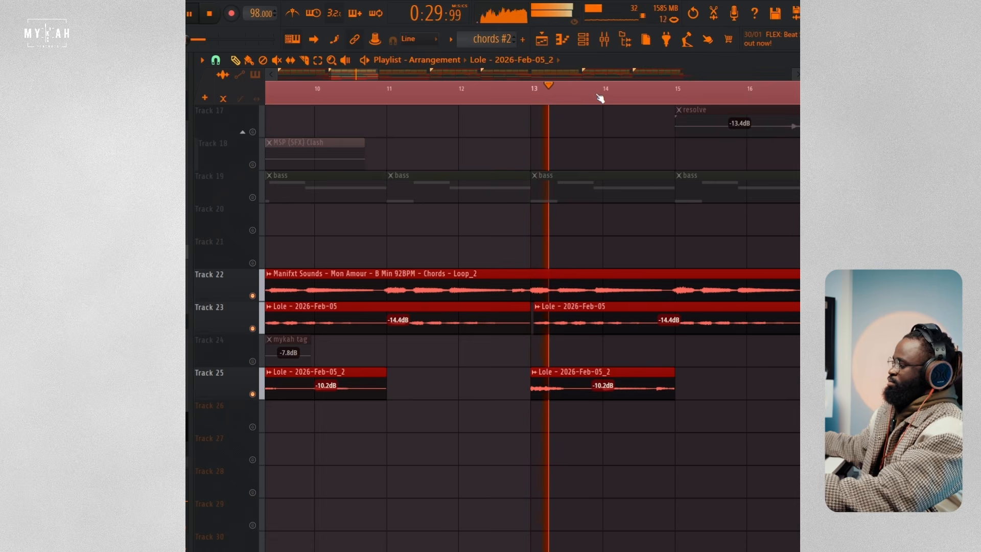
scroll(601, 97, "down", 2)
scroll(600, 98, "down", 1)
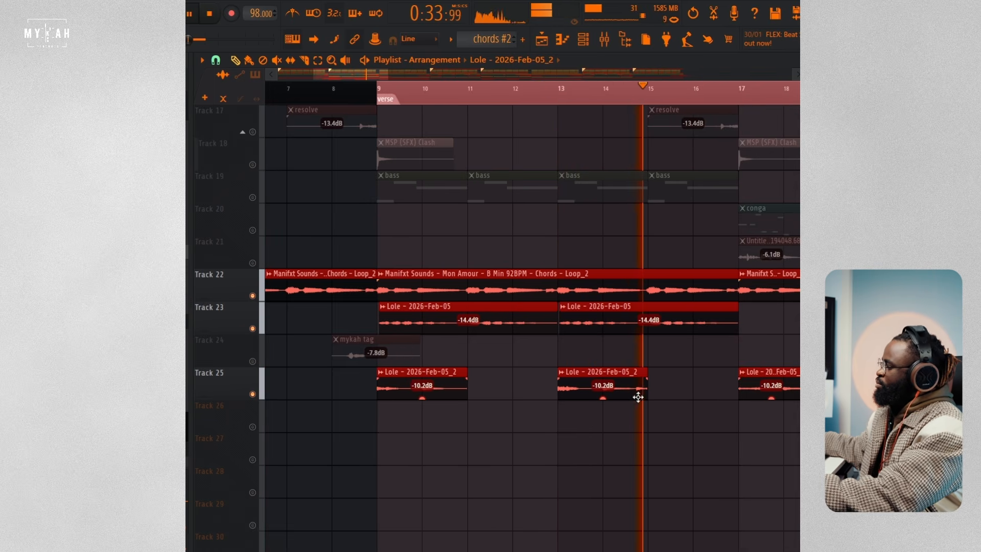
key("space")
Step: Enable the Track 19 bass pattern, play it with the verse layers, and view its notes in the piano roll
scroll(664, 369, "up", 3)
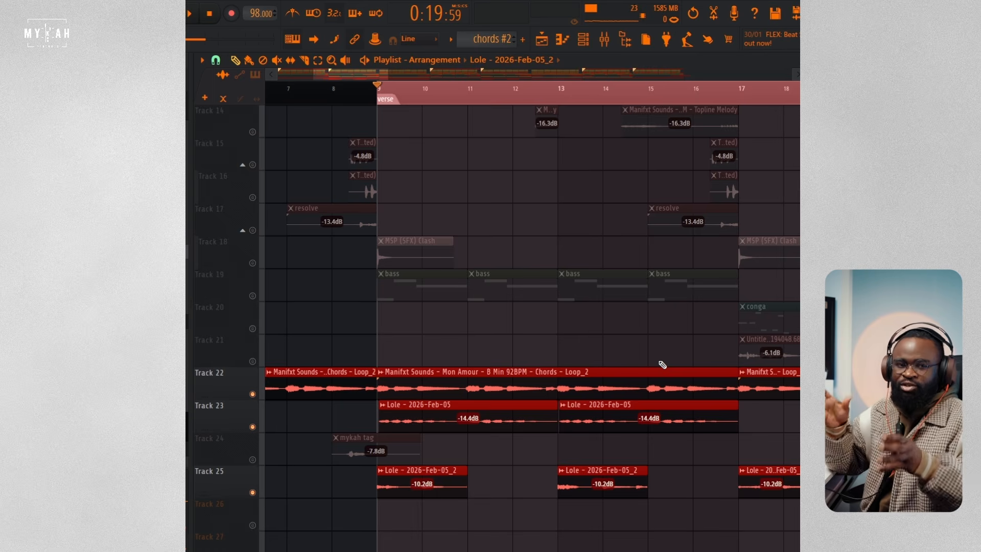
left_click(381, 76)
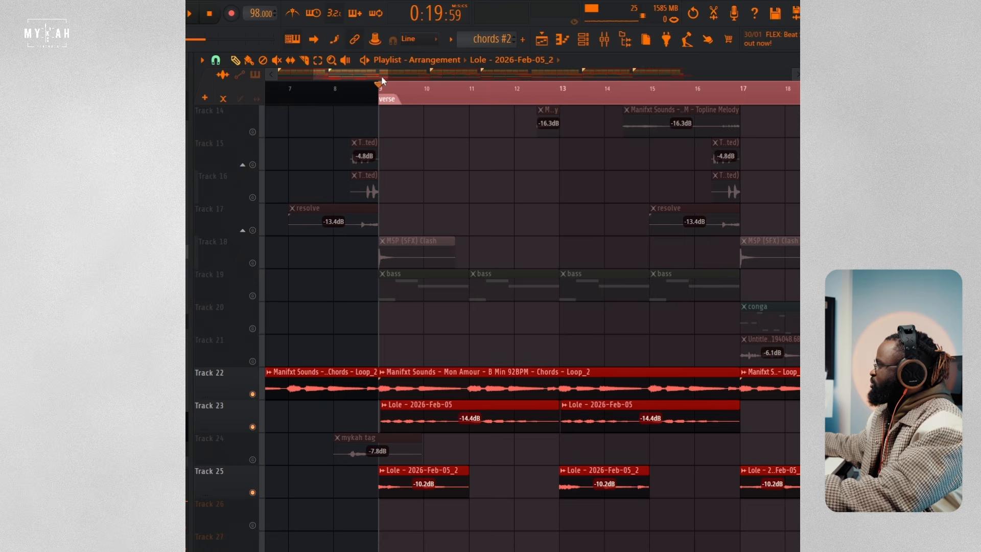
key("space")
key("space")
scroll(539, 297, "up", 1)
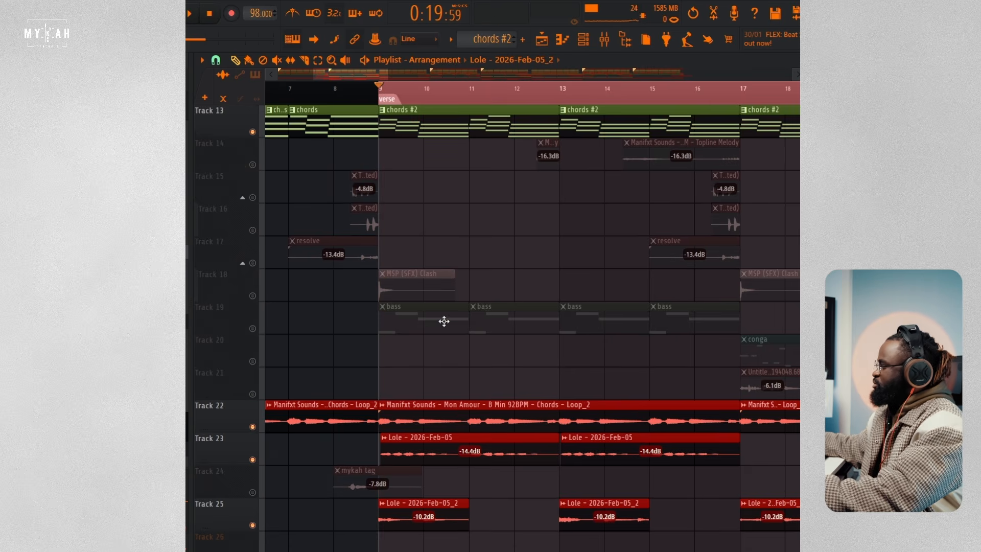
double_click(444, 321)
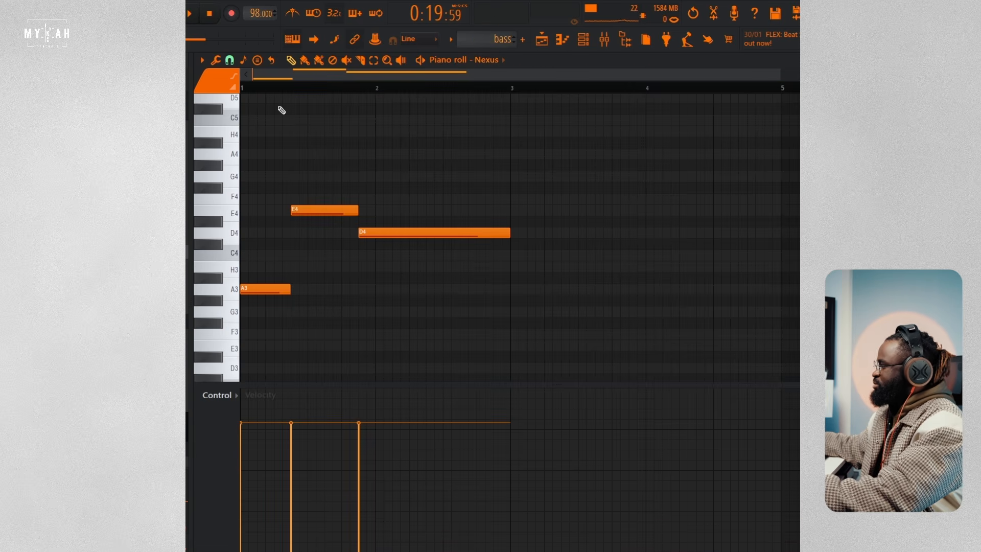
key("space")
key("space")
left_click(541, 40)
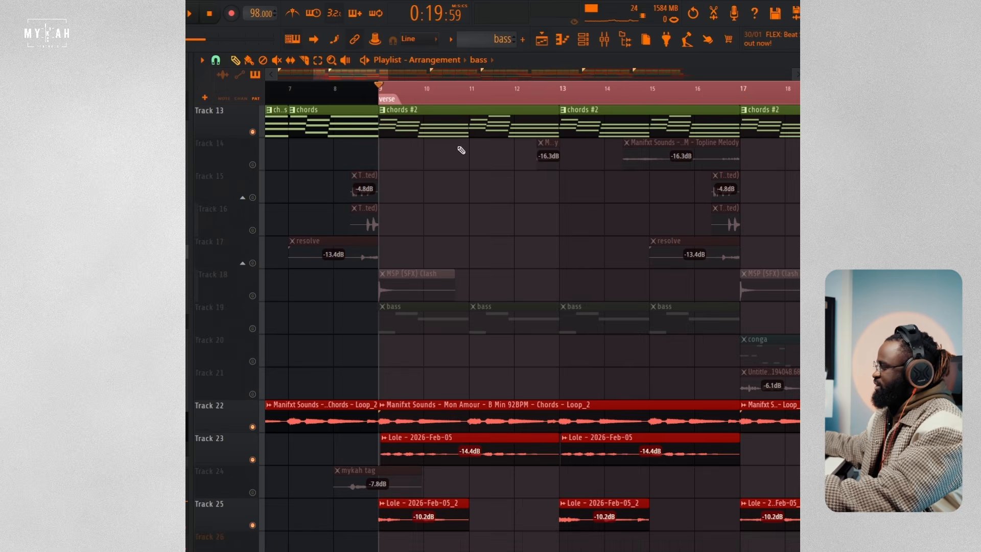
key("space")
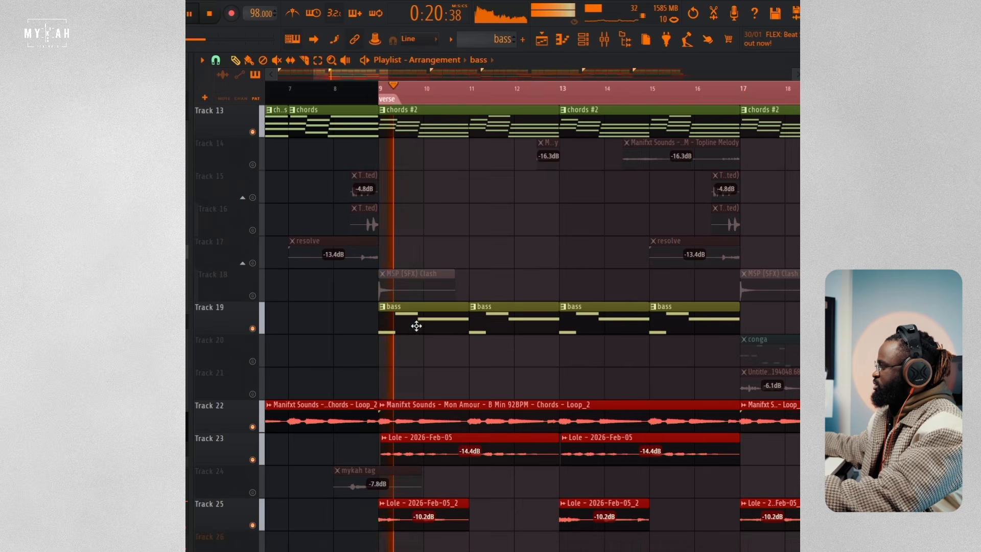
double_click(415, 324)
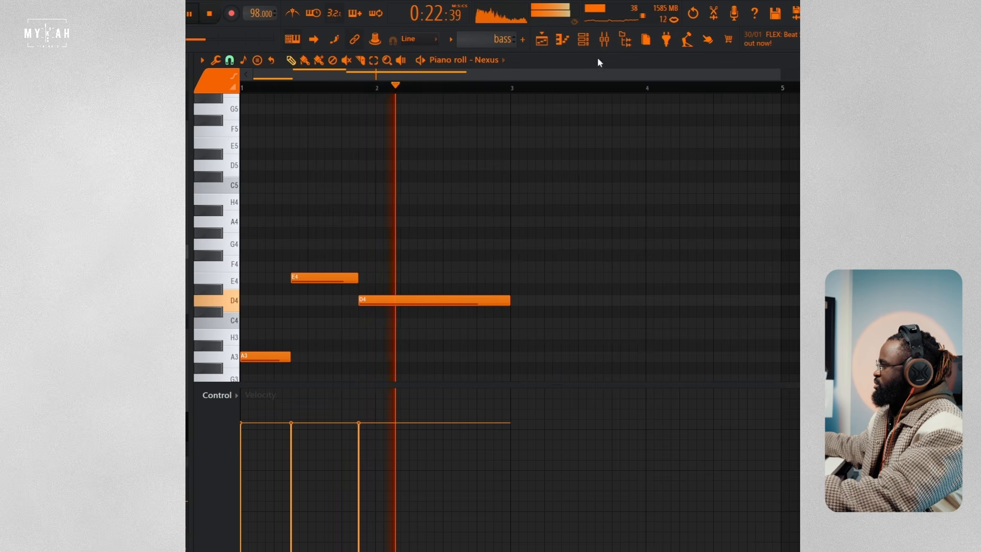
Step: Stop playback, open the Nexus instrument from the channel rack, and show the preset used for the bass
left_click(585, 39)
key("space")
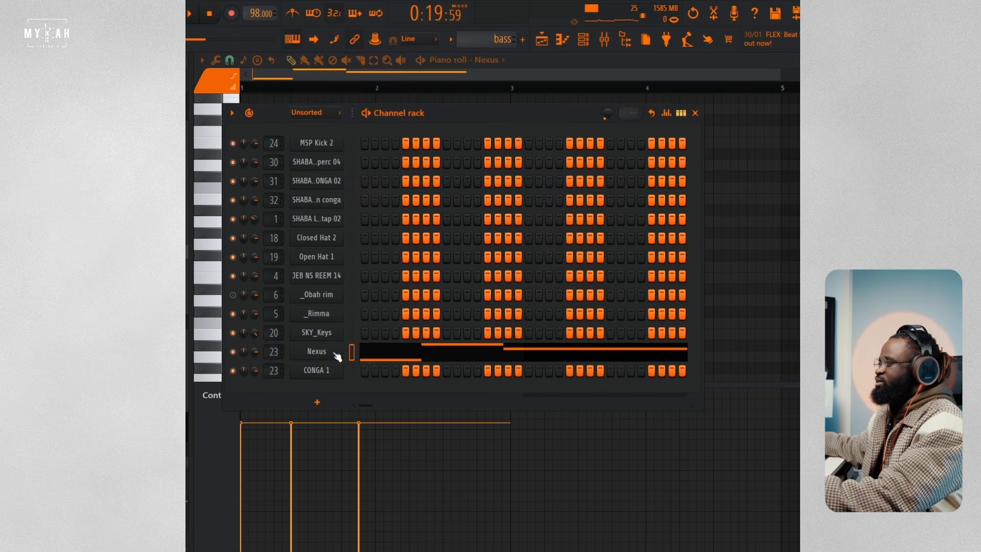
left_click(336, 354)
left_click_drag(357, 153, 479, 150)
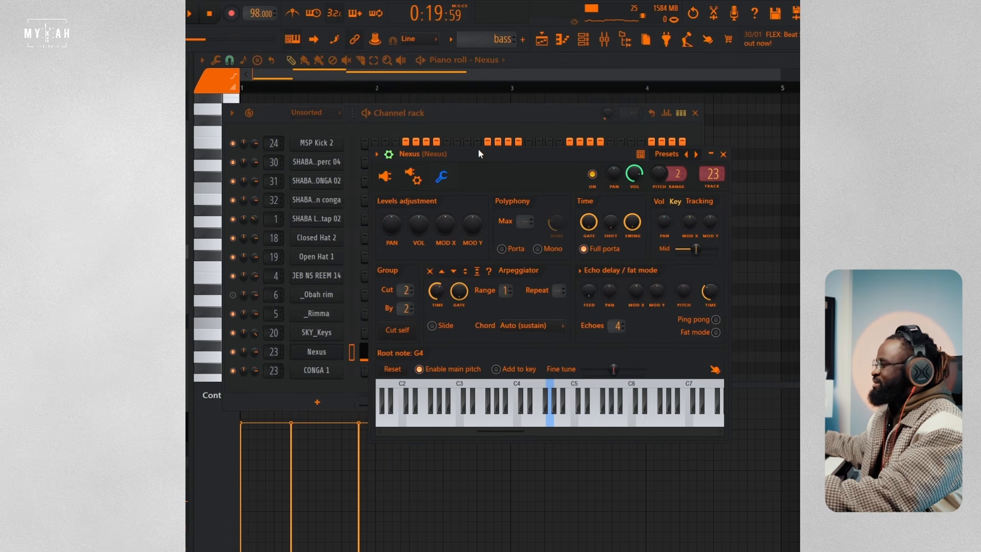
left_click(384, 176)
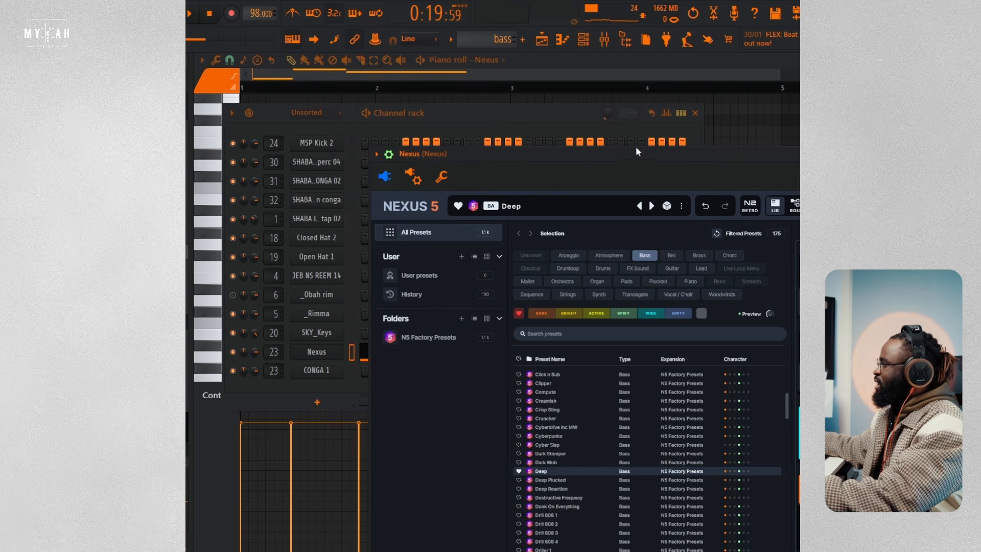
left_click_drag(595, 162, 438, 72)
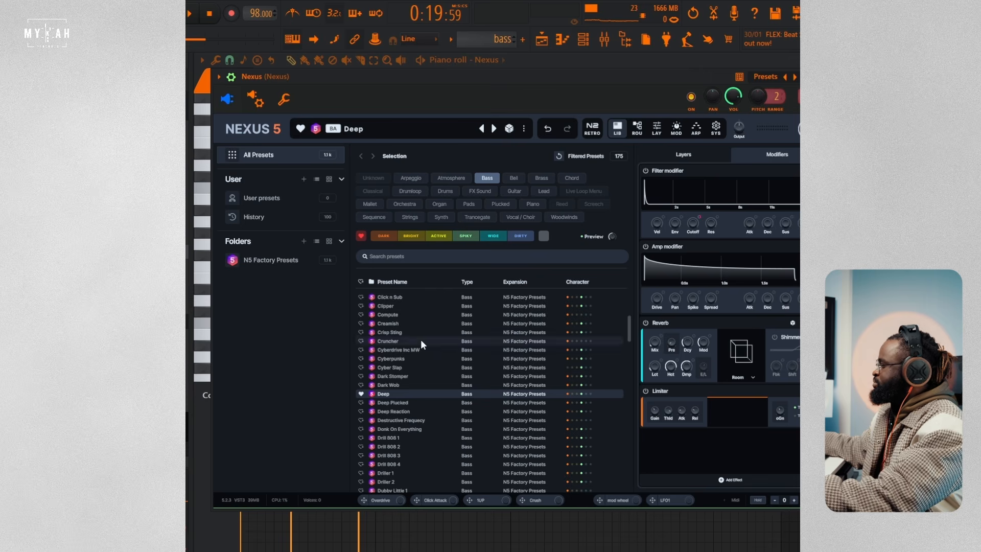
Step: Return to the playlist and replay the verse from bar 9 with the Track 19 bass active
left_click(542, 40)
key("space")
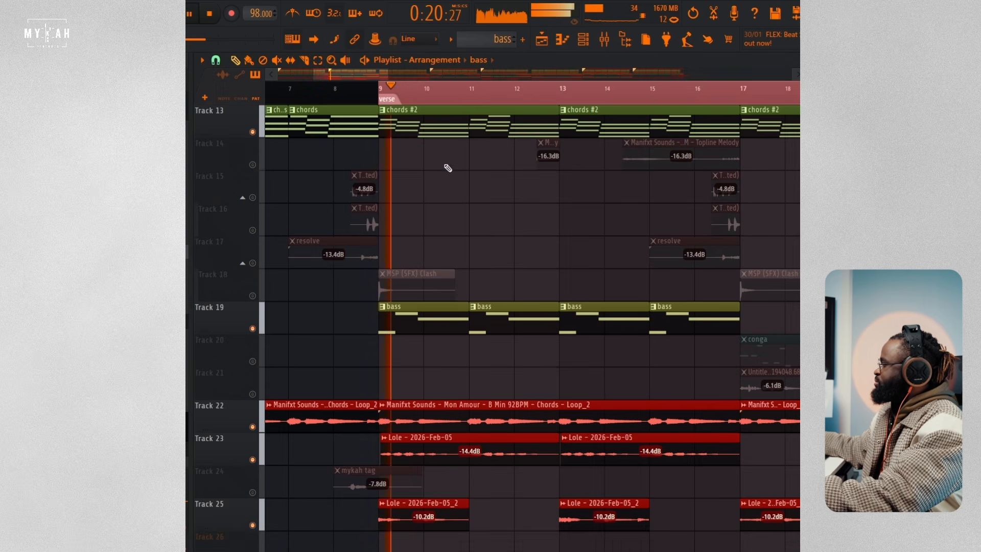
scroll(431, 102, "down", 2)
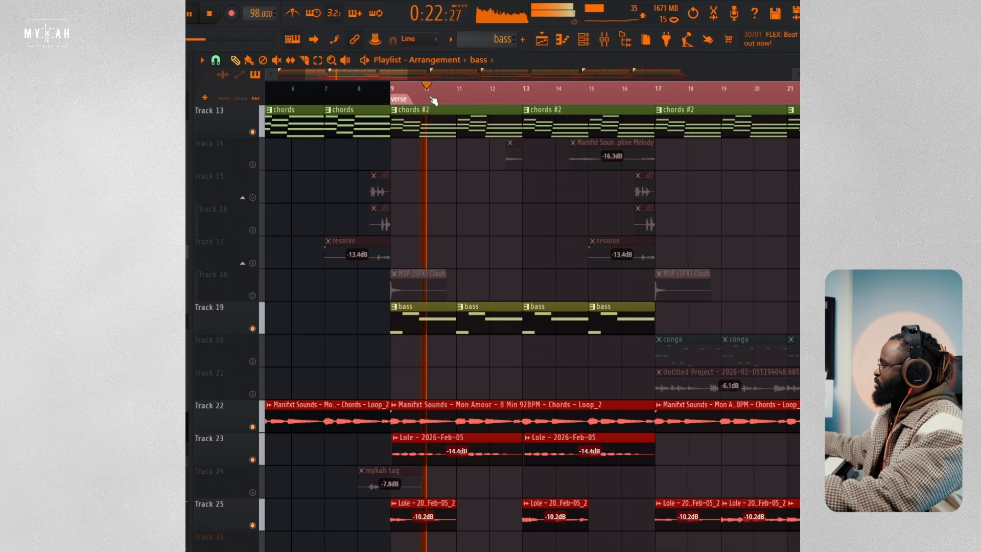
scroll(542, 271, "down", 1)
scroll(547, 274, "down", 5)
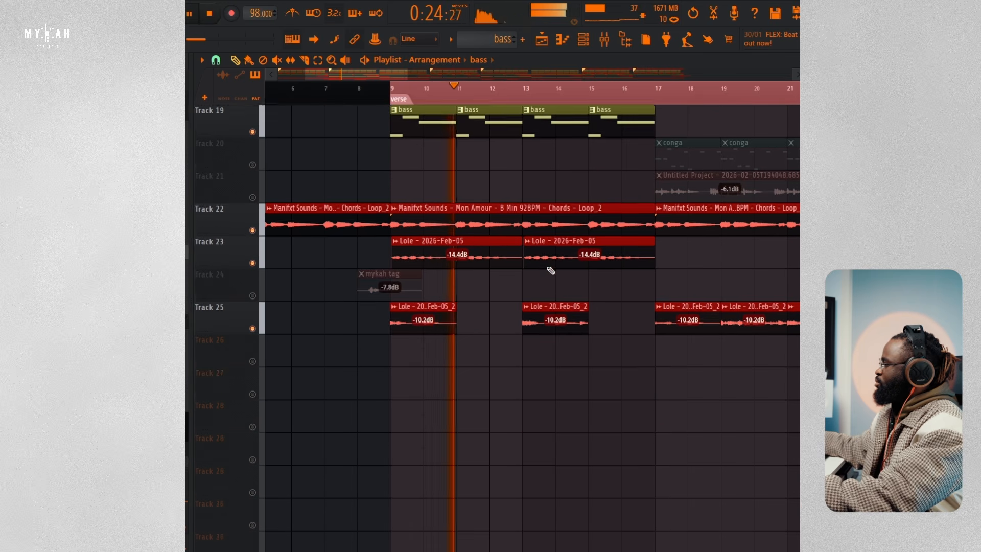
scroll(546, 269, "up", 9)
scroll(547, 265, "up", 1)
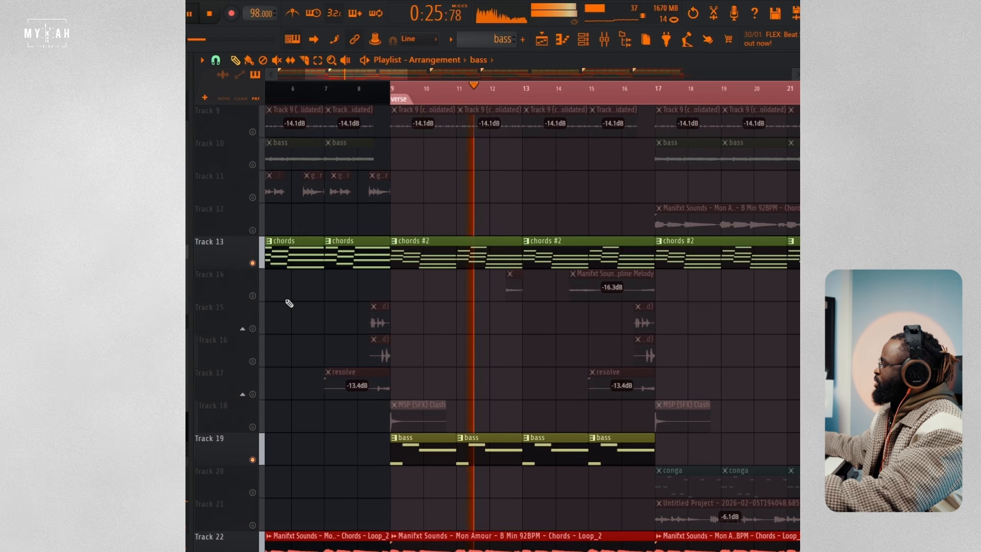
Step: Enable the Manifxt Sounds Topline Melody clips on Track 14 and listen to them within the verse playback
left_click(252, 296)
scroll(505, 105, "up", 3)
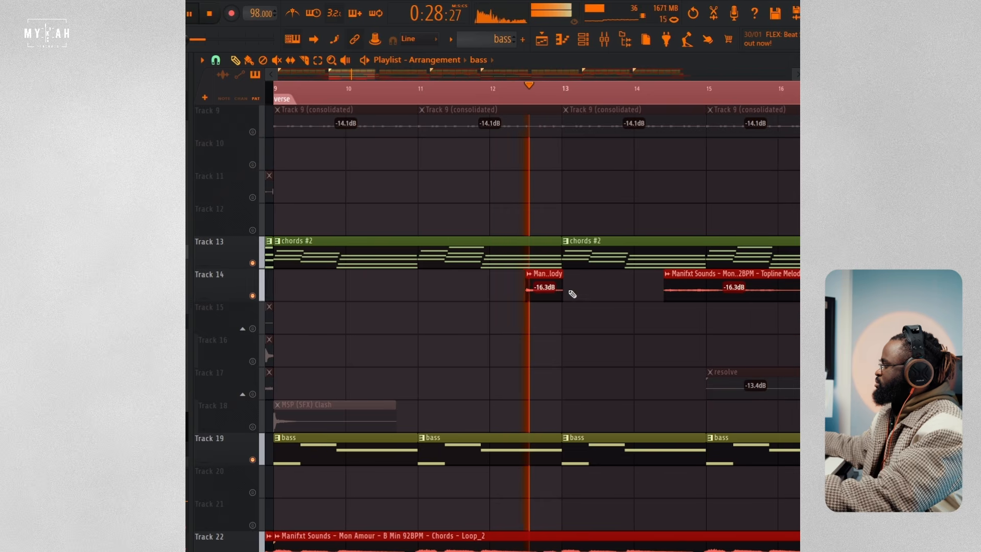
scroll(580, 92, "down", 5)
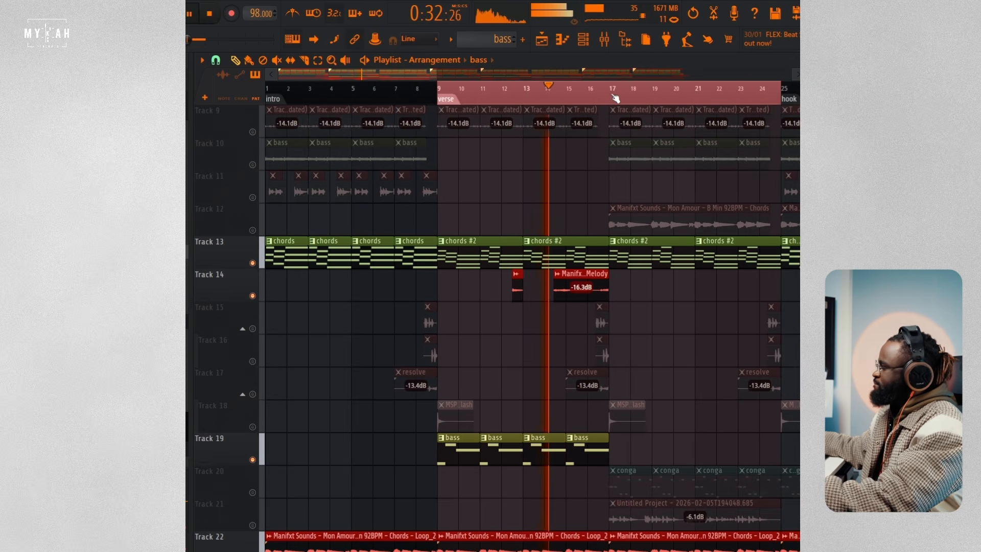
scroll(616, 94, "up", 2)
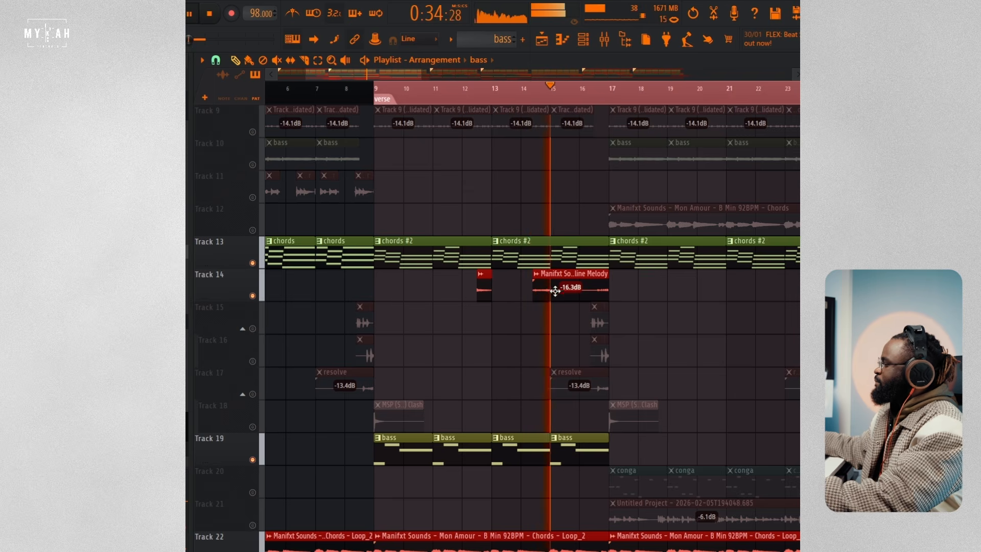
Step: Replay the end of the verse's first half, up to about bar 16, with the topline melody and bass active
scroll(613, 98, "up", 4)
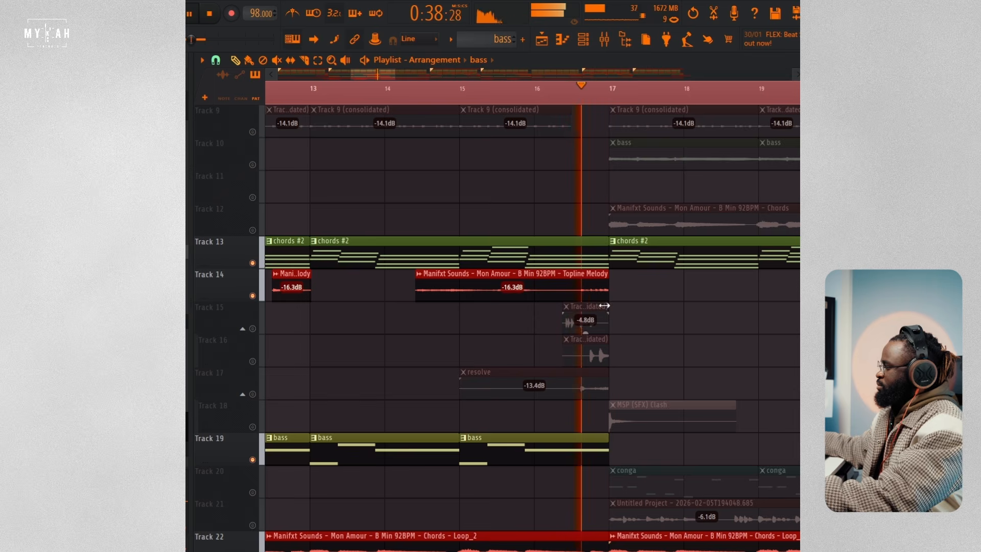
key("space")
scroll(596, 286, "up", 8)
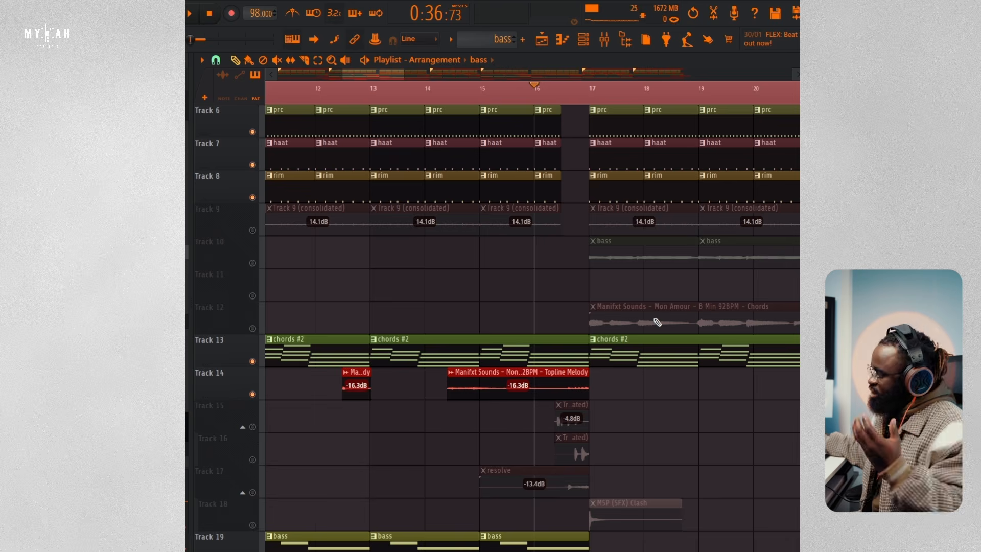
key("space")
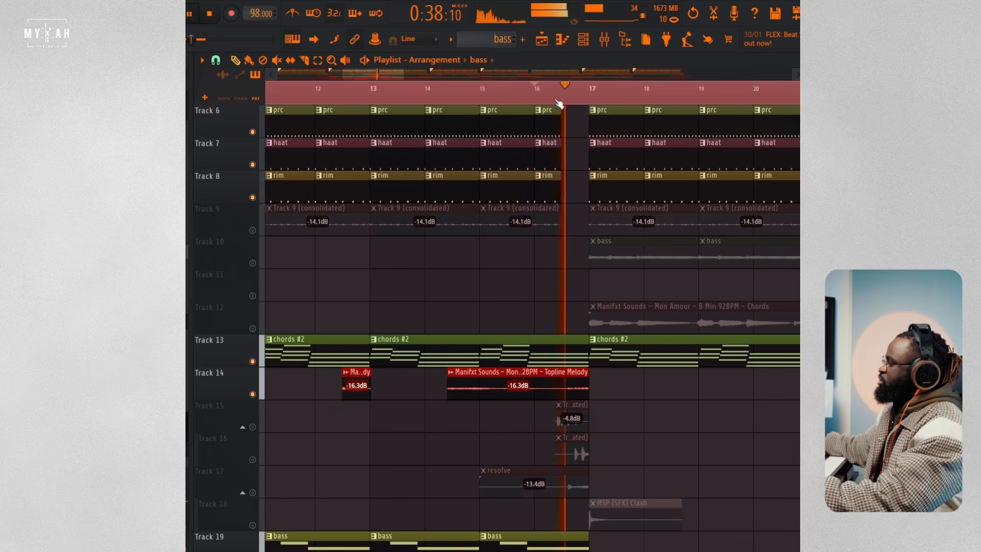
scroll(558, 104, "down", 3)
scroll(559, 104, "down", 2)
key("space")
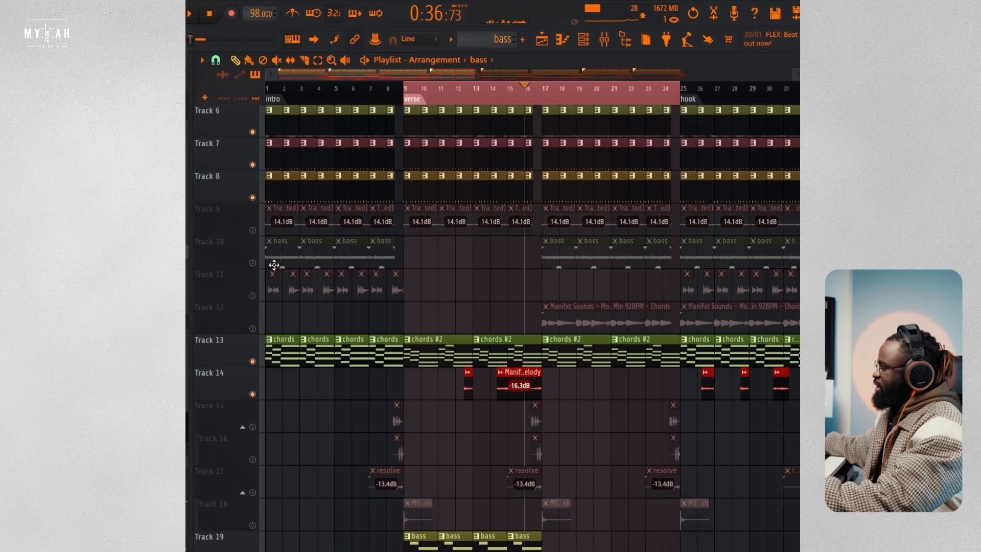
Step: Enable the Track 10 bass clips, play them from bar 17, and look at the bass audio clip's settings
left_click(253, 263)
left_click(544, 91)
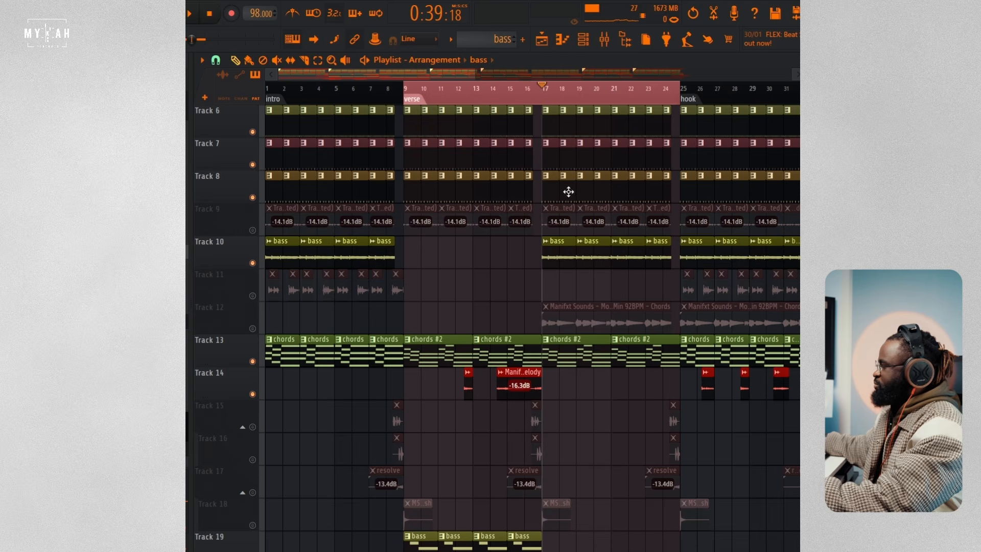
key("space")
double_click(558, 254)
key("space")
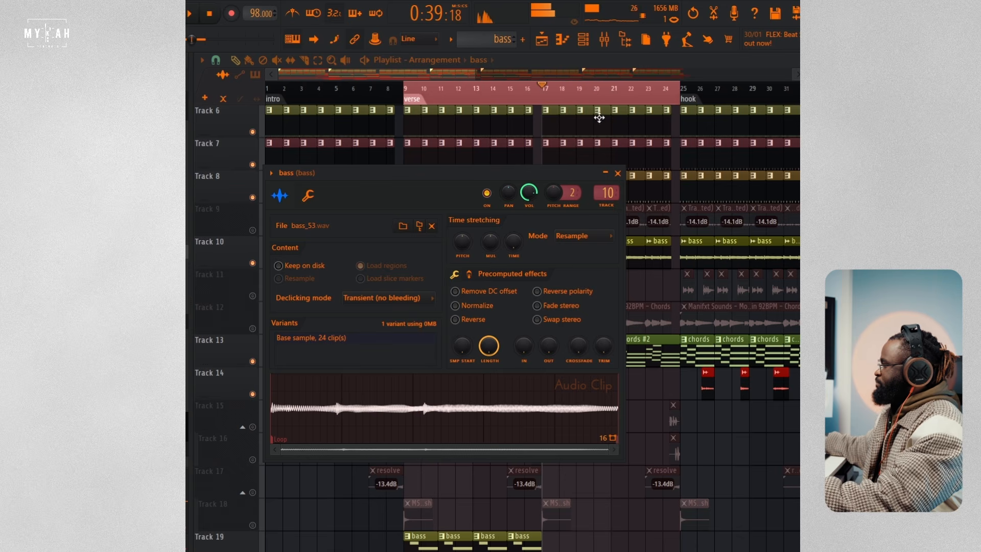
left_click(403, 73)
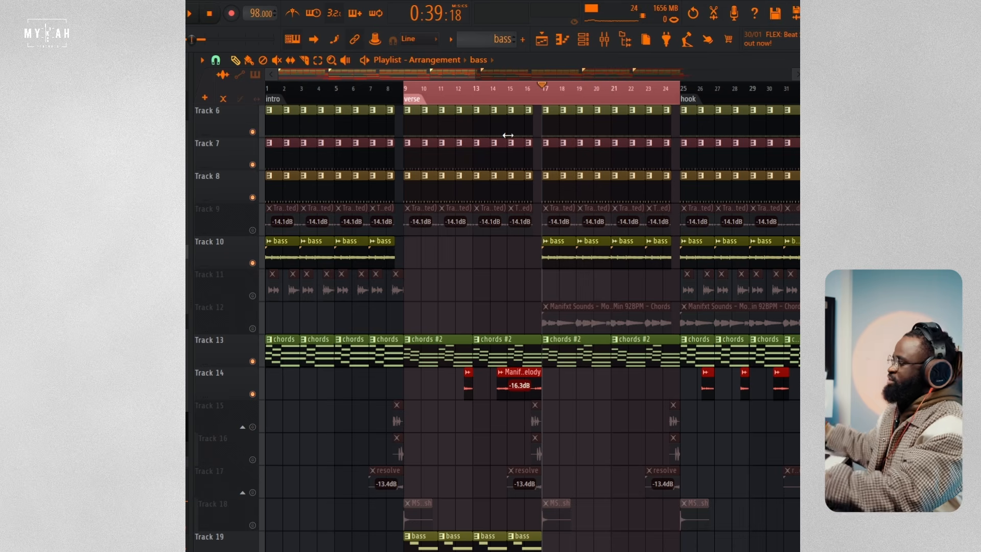
Step: Review the channel rack with its filter switched from Audio to Unsorted, and close it again
left_click(585, 43)
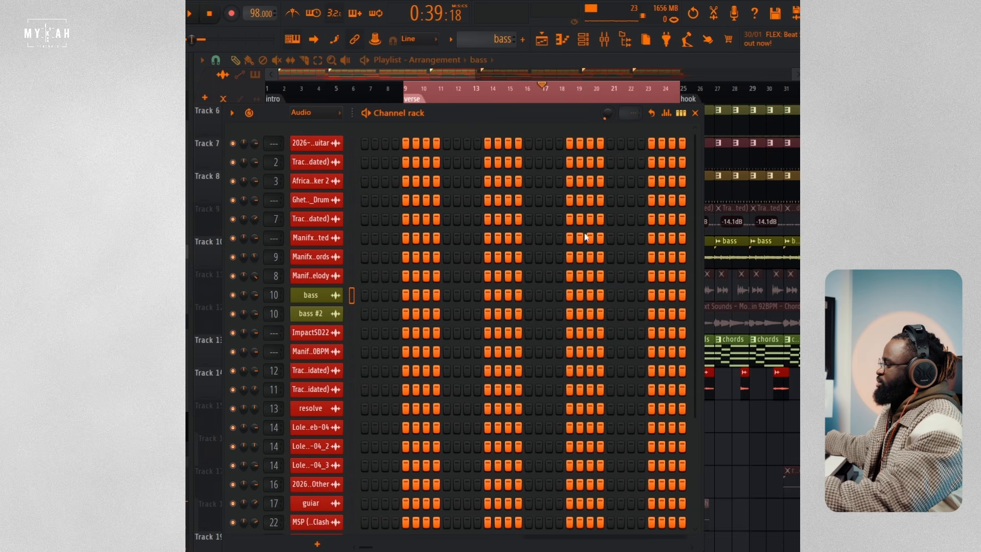
left_click(307, 113)
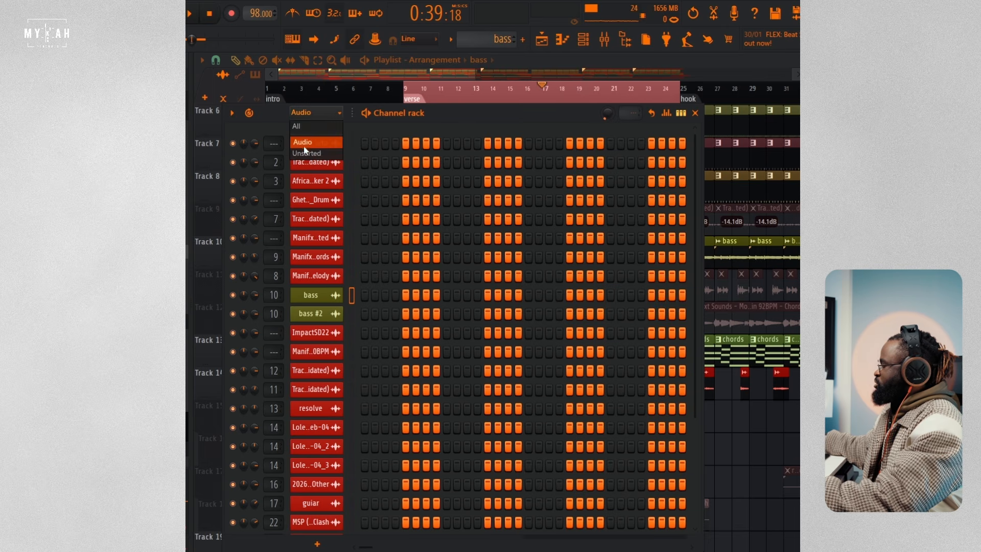
left_click(304, 148)
left_click_drag(485, 115, 527, 134)
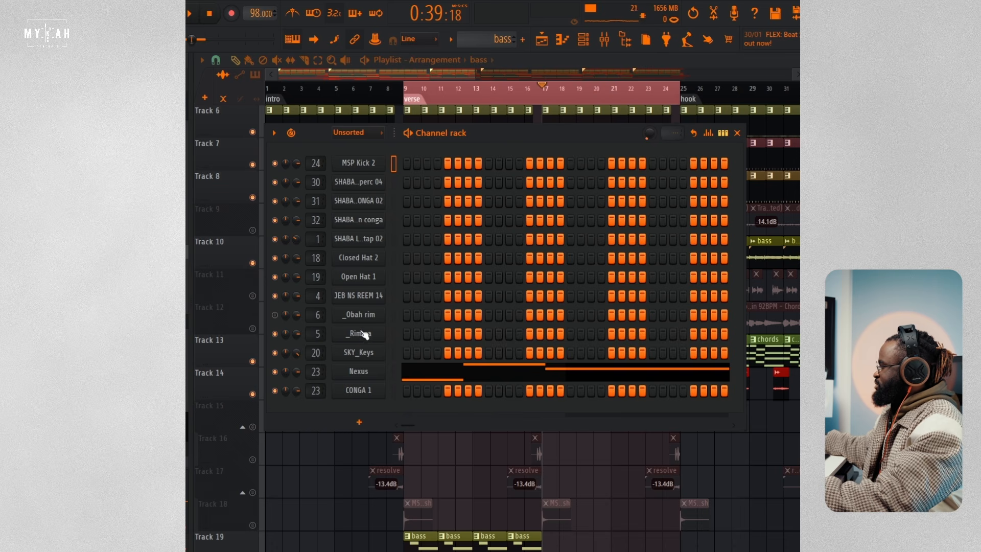
key("F6")
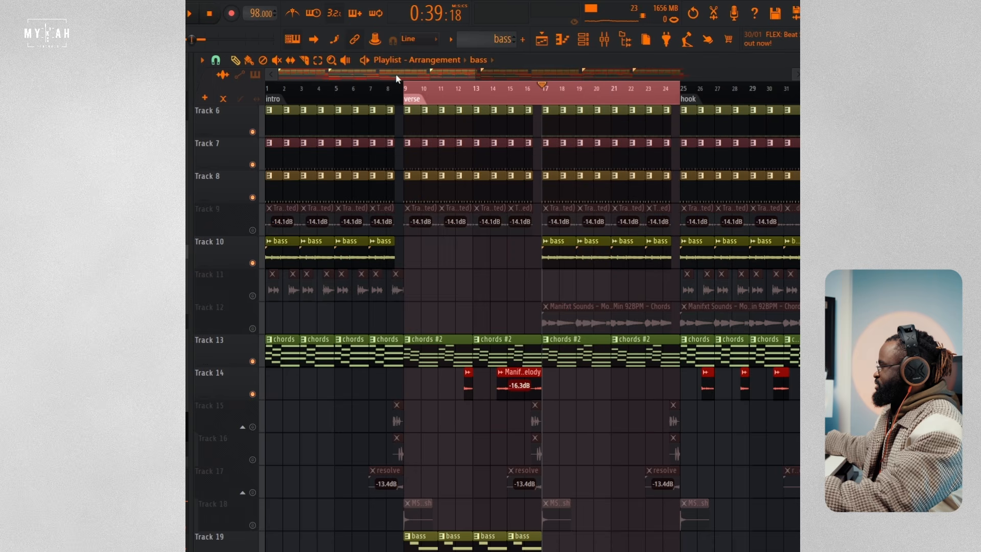
Step: Reopen the bass audio clip, preview its waveform on its own, and close the clip window
scroll(596, 104, "up", 4)
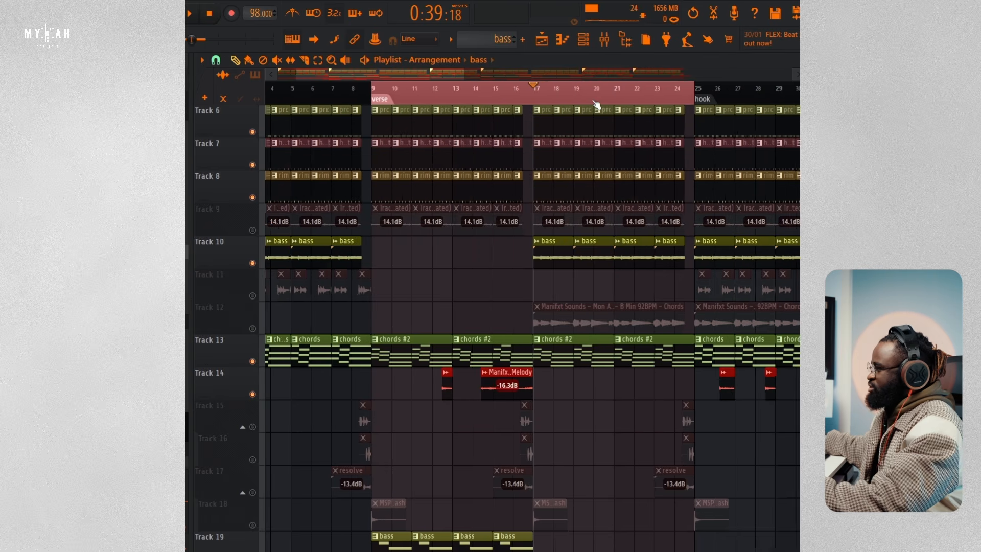
double_click(504, 252)
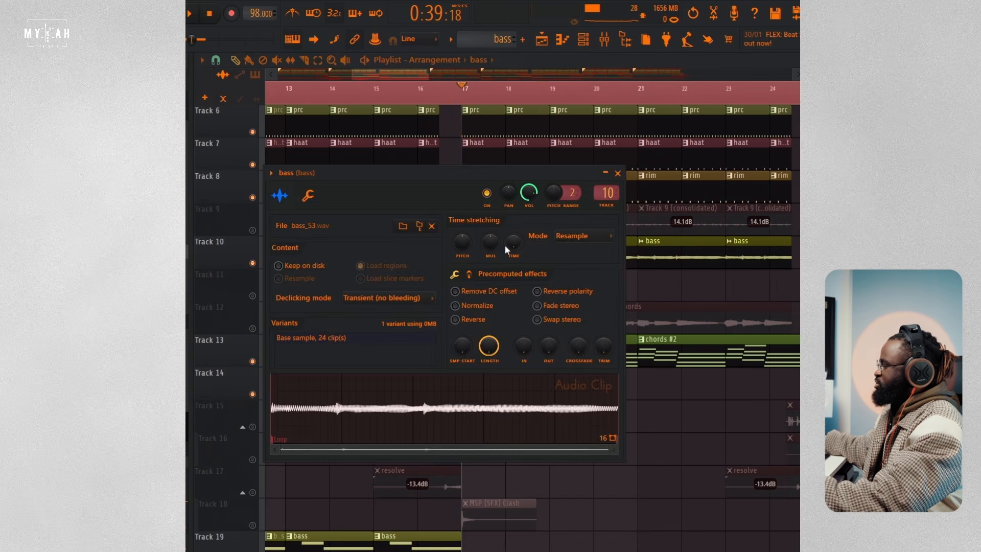
left_click(449, 415)
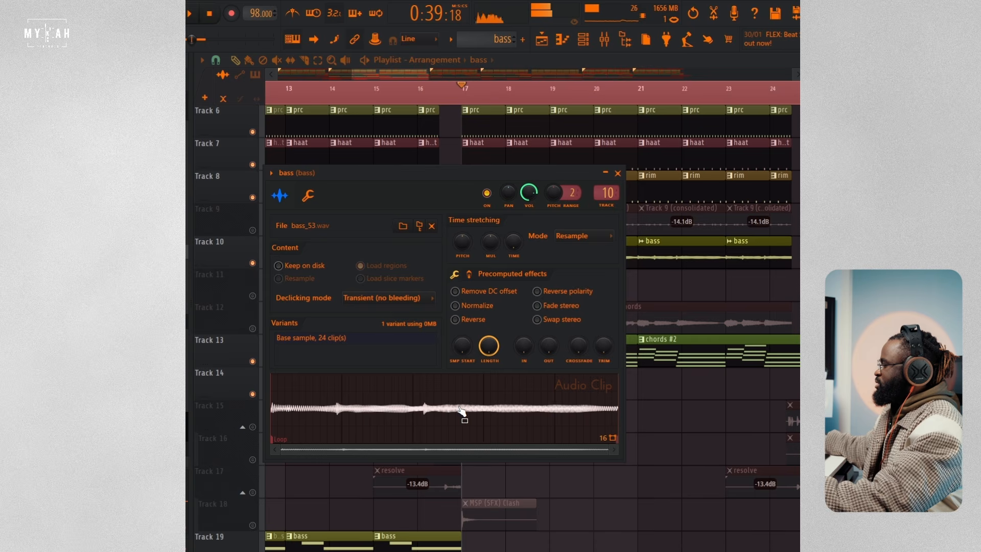
right_click(686, 425)
Step: Play the verse's second half from bar 17 with the Track 10 bass, and look over the lower tracks
key("space")
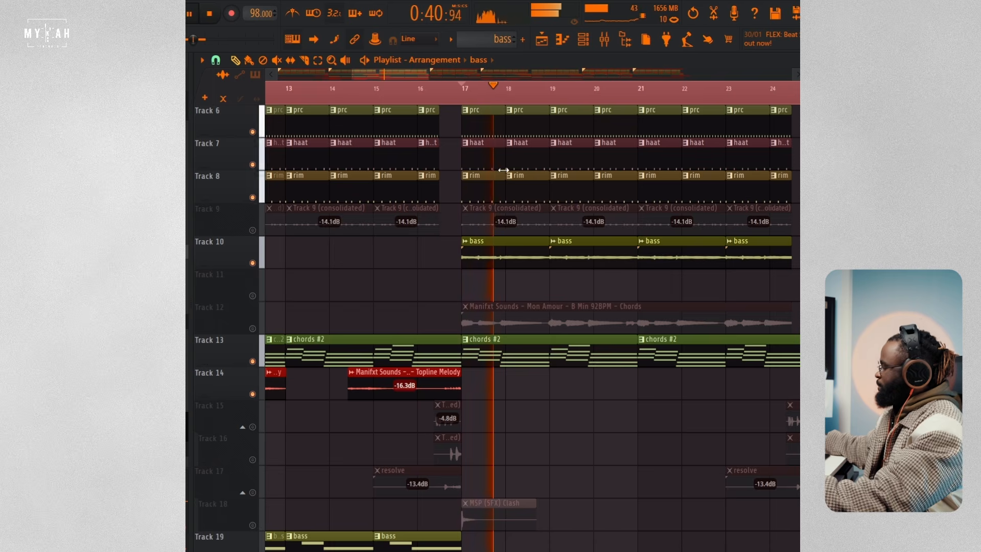
scroll(526, 103, "down", 6)
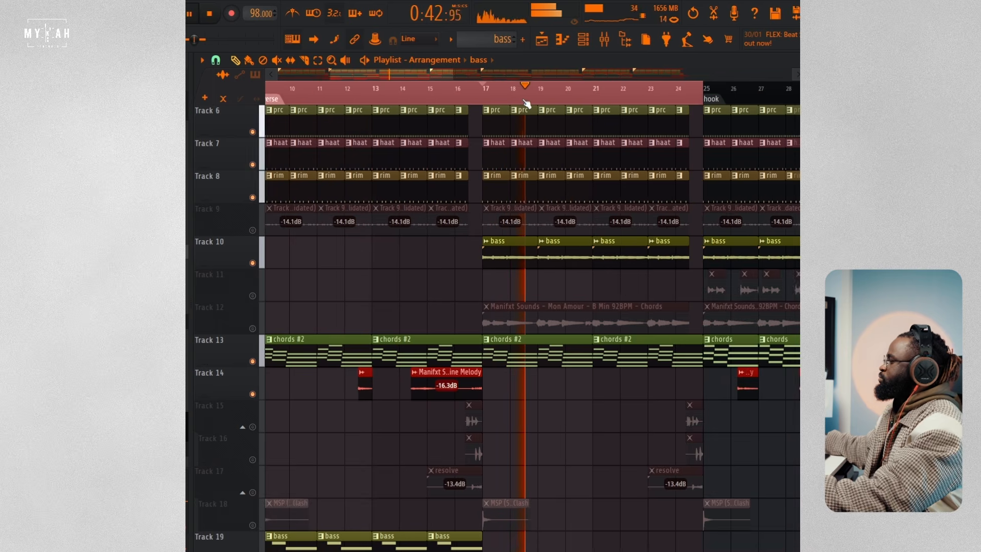
scroll(565, 309, "down", 10)
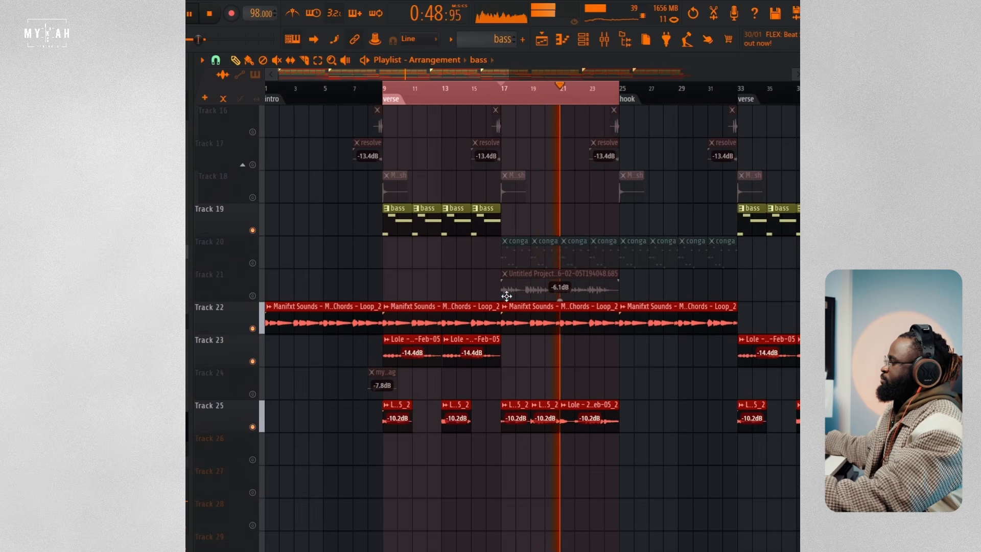
key("space")
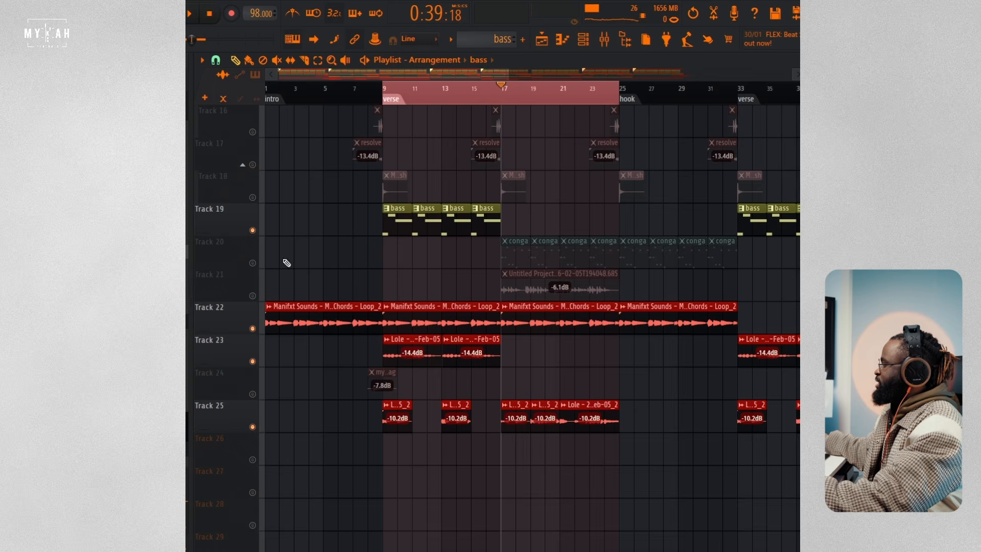
Step: Enable the Track 20 conga pattern, open its CONGA 1 notes in the piano roll, and play them from bar 17
left_click(252, 263)
double_click(517, 244)
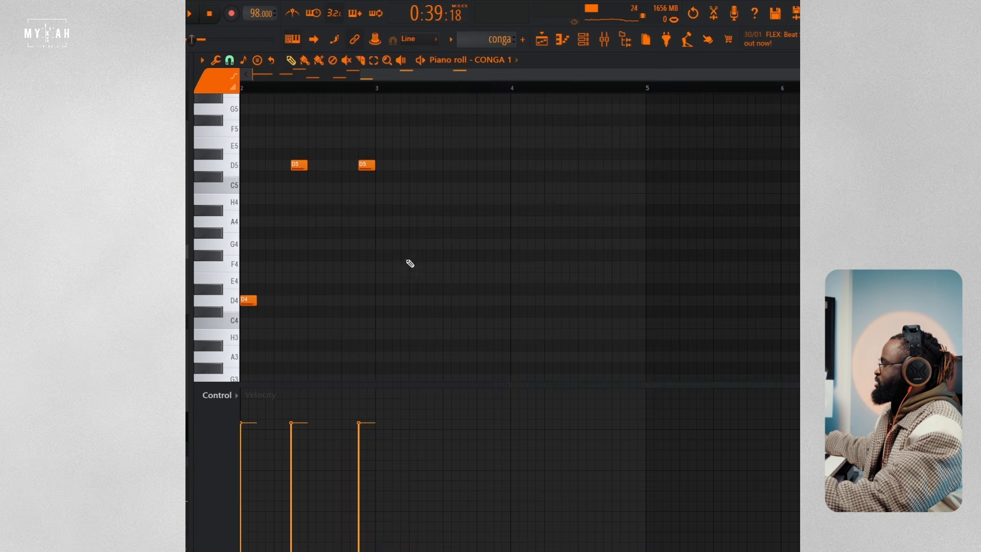
key("space")
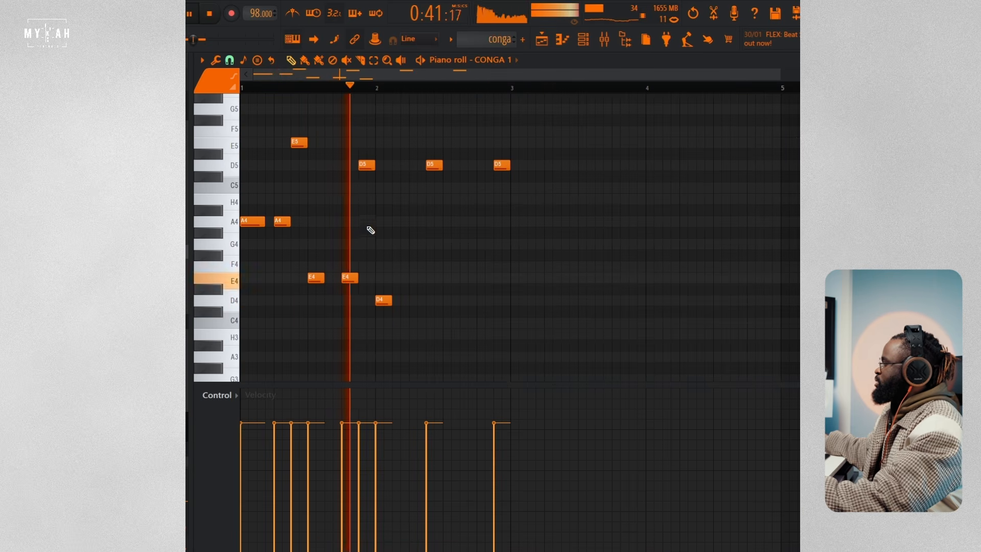
key("space")
Step: Audition the A4 conga sound on the piano roll keyboard and replay the conga pattern
scroll(450, 233, "up", 4)
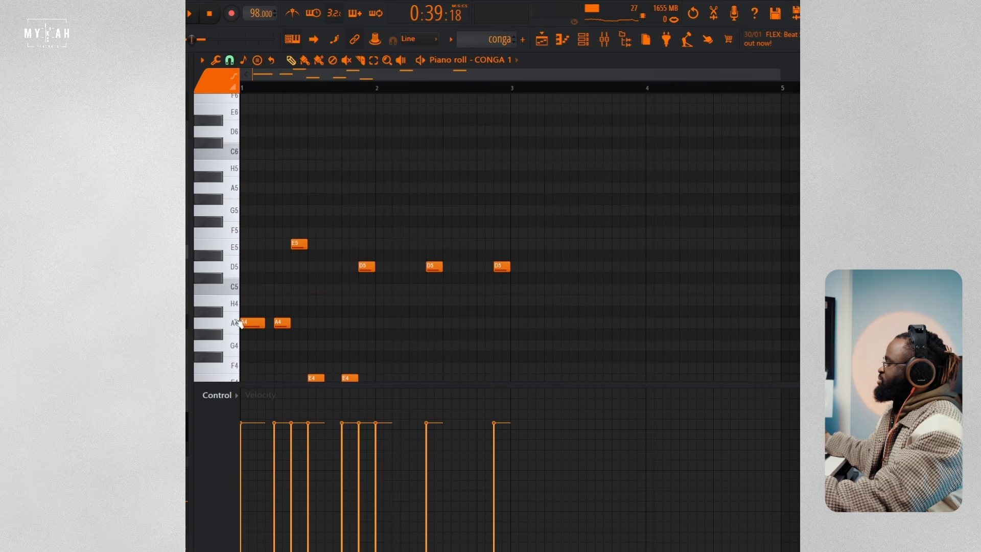
left_click(237, 325)
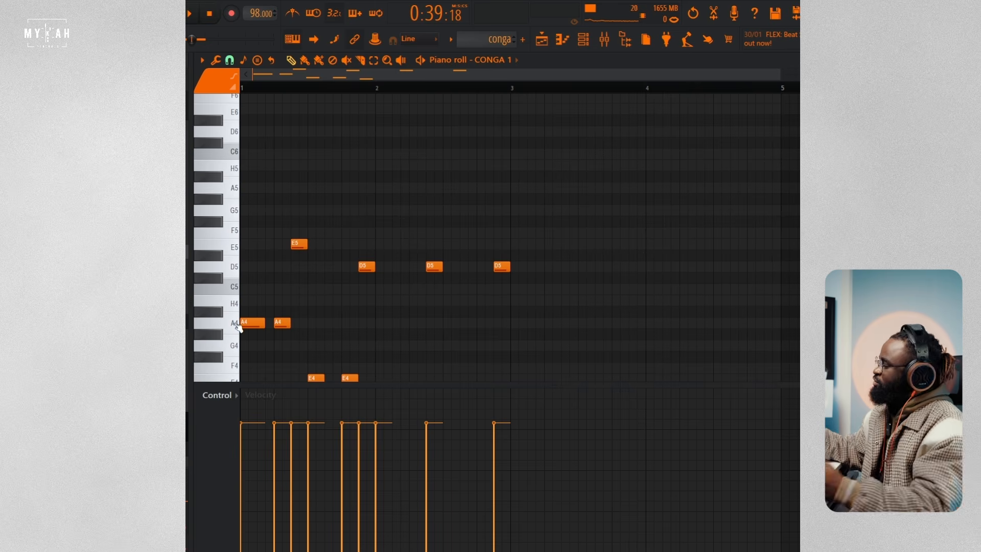
scroll(354, 298, "down", 2)
key("space")
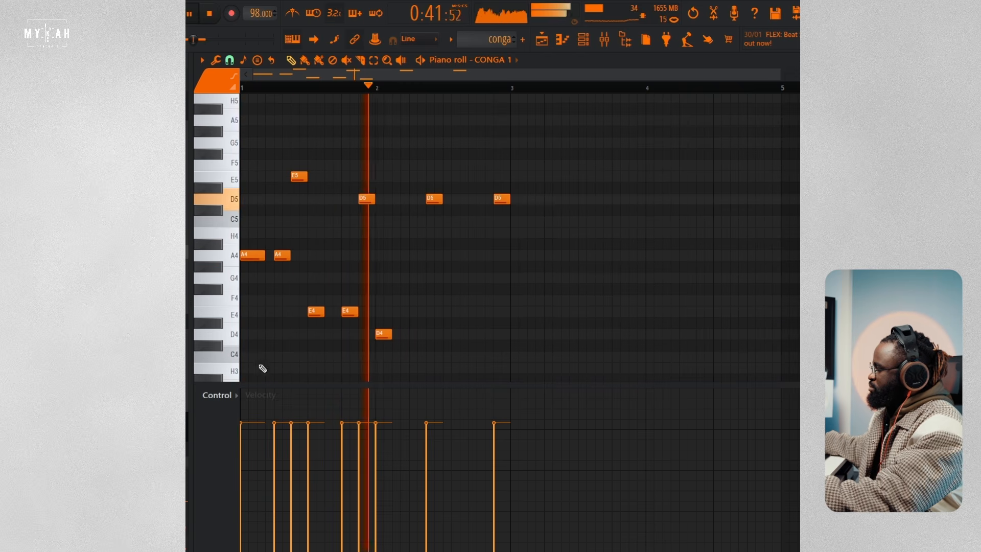
Step: Return to the playlist during playback and enable the Manifxt Sounds Mon Amour Chords clips on Track 12
key("F5")
scroll(519, 262, "up", 6)
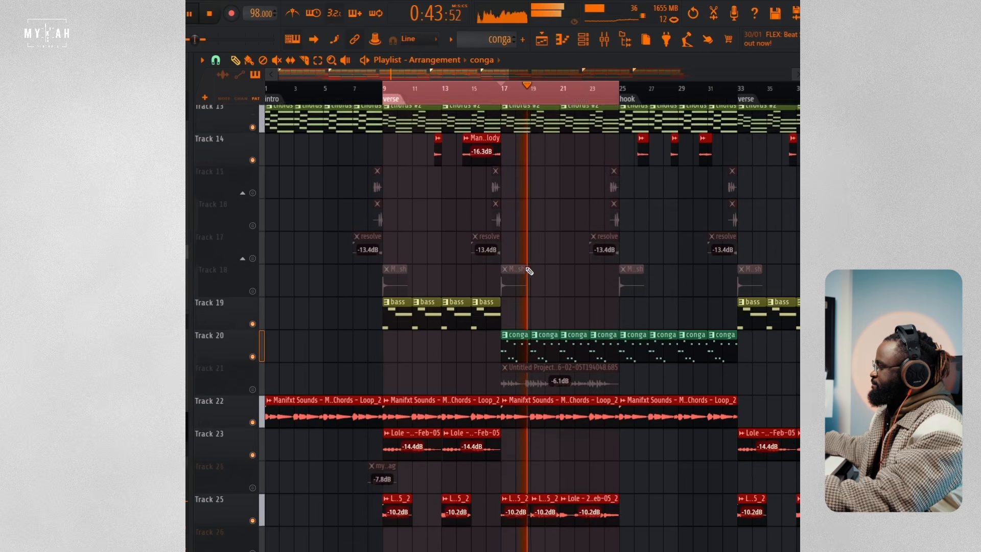
scroll(530, 272, "up", 4)
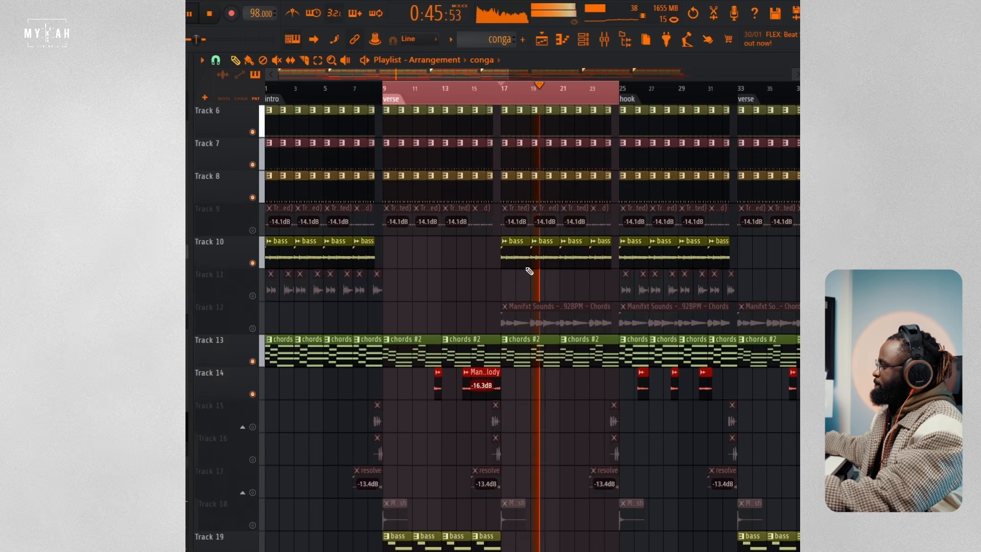
left_click(253, 329)
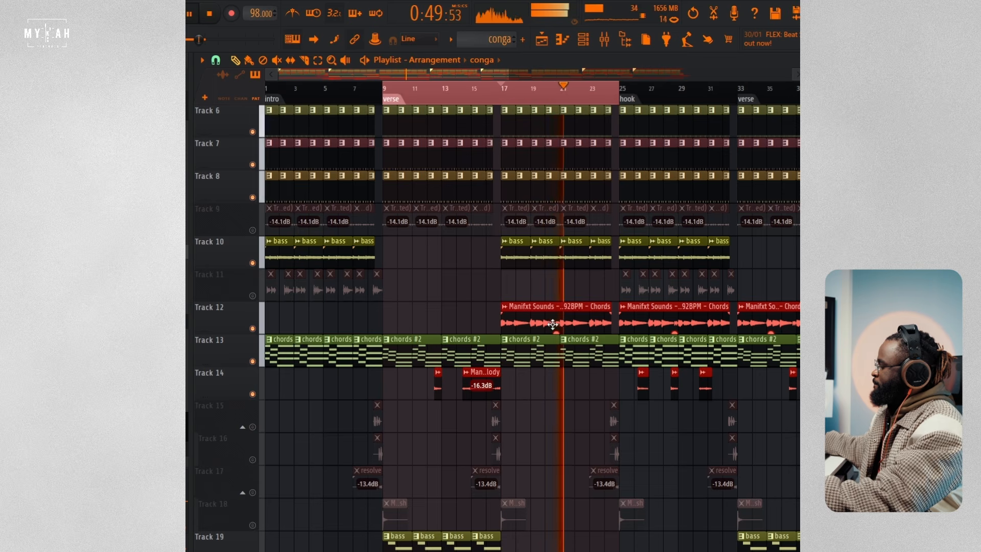
Step: Stop playback, view the settings of the Track 12 Chords audio clip, and close its window
scroll(554, 322, "down", 7)
key("space")
scroll(556, 323, "up", 4)
double_click(537, 225)
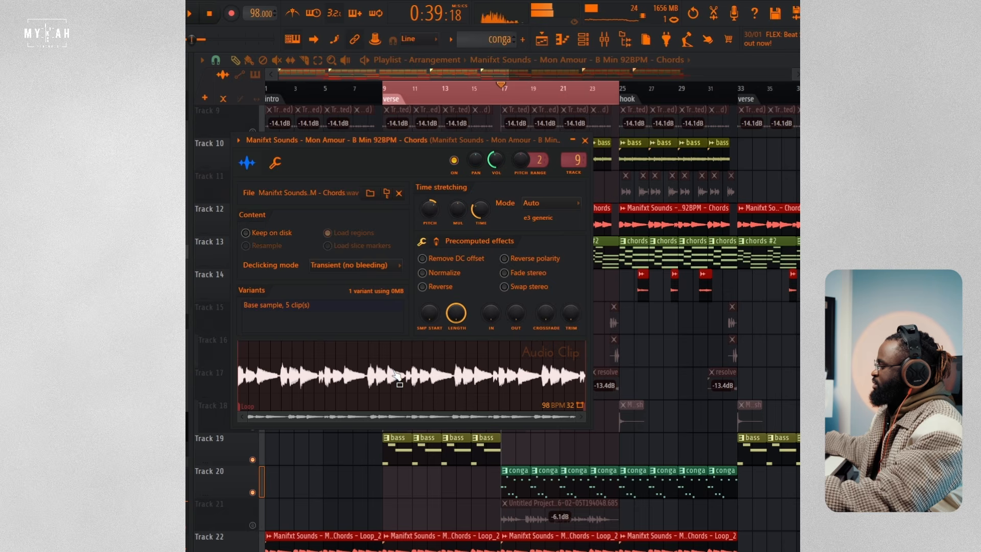
key("Escape")
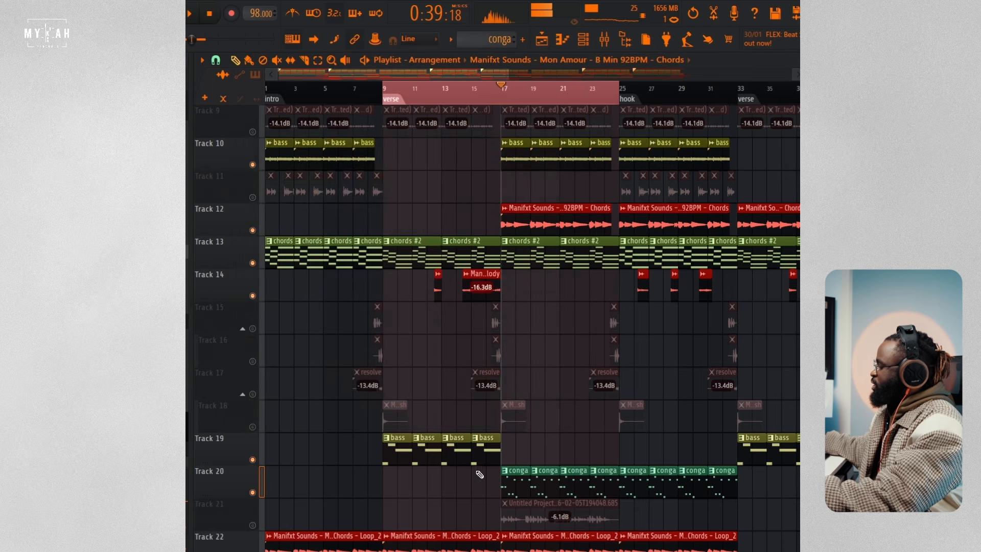
Step: Enable the Untitled Project recording on Track 21 and listen to it with the other layers from bar 17
scroll(468, 480, "down", 3)
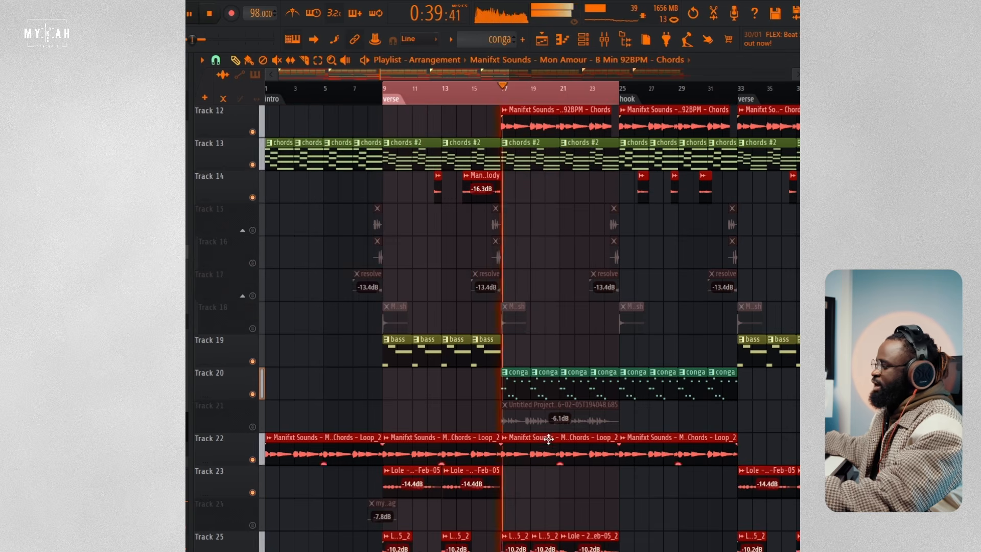
left_click(252, 427)
key("space")
scroll(536, 406, "up", 2)
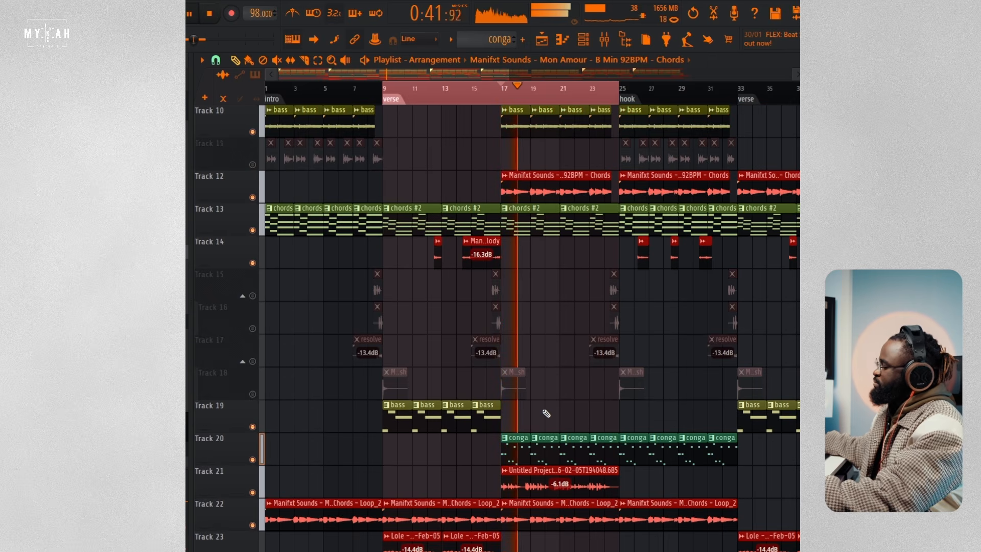
scroll(547, 413, "up", 4)
scroll(549, 412, "up", 2)
key("space")
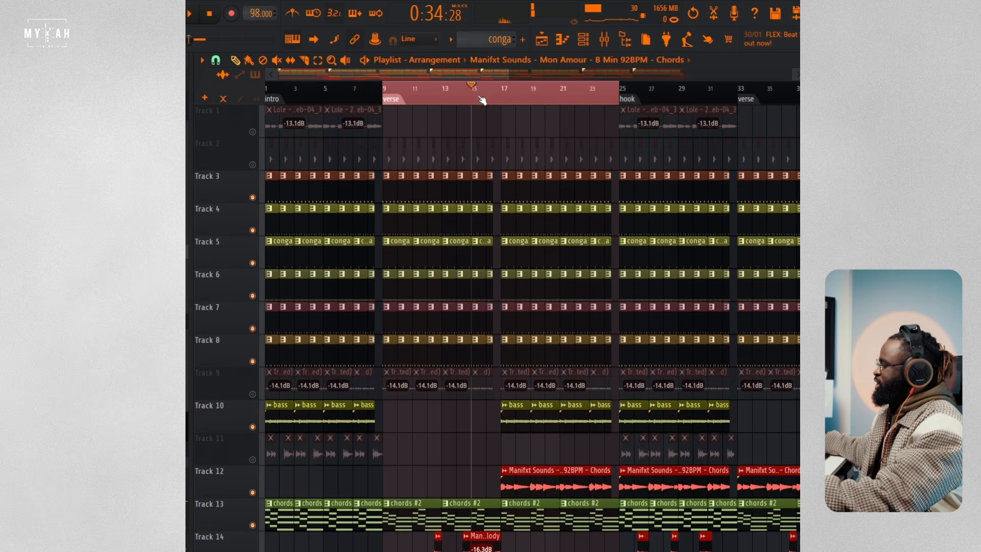
Step: Play the verse from bar 15 and enable the transition clips on Tracks 15, 16 and 17
key("space")
scroll(506, 511, "down", 4)
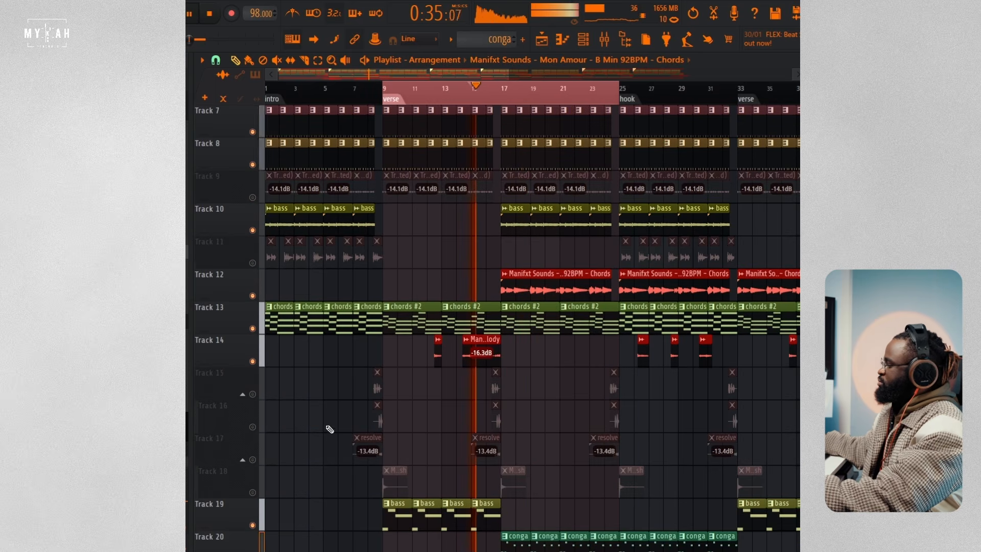
left_click(252, 394)
left_click(252, 426)
left_click(252, 459)
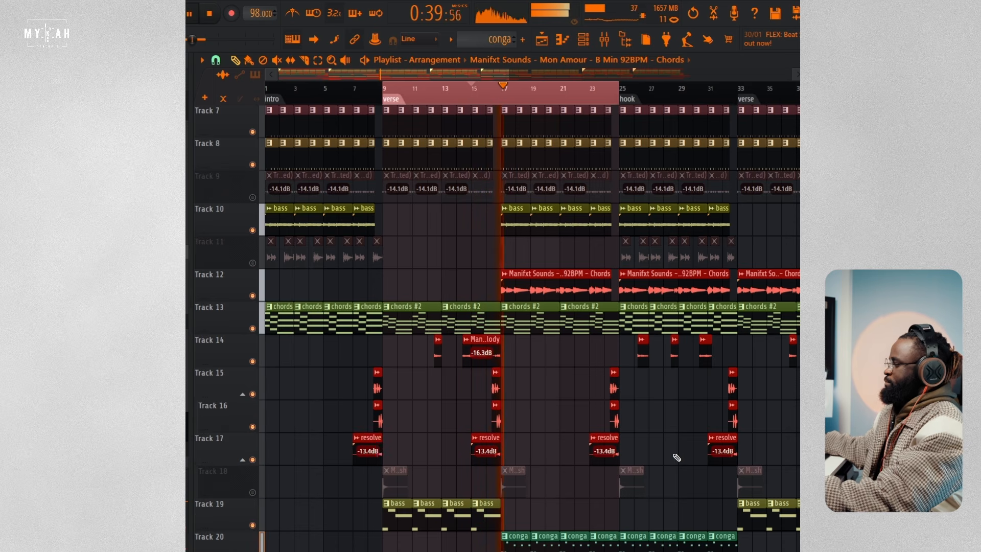
Step: Keep the verse playing and enable the short audio clips on Track 2
scroll(586, 104, "down", 1)
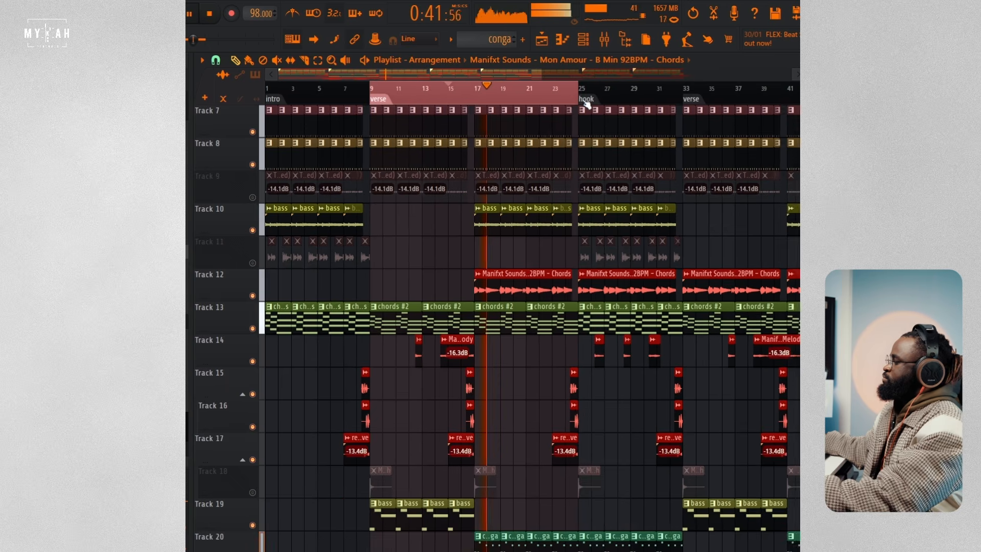
scroll(564, 229, "up", 5)
scroll(564, 229, "up", 1)
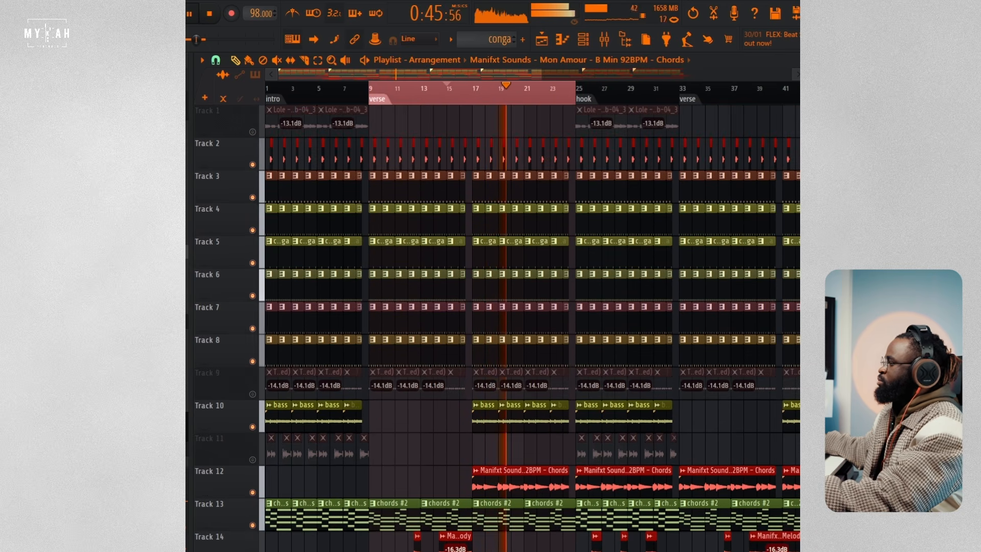
Step: Look over the verse's full stack of layers down to Track 25 while it plays, and stop playback
scroll(531, 327, "down", 2)
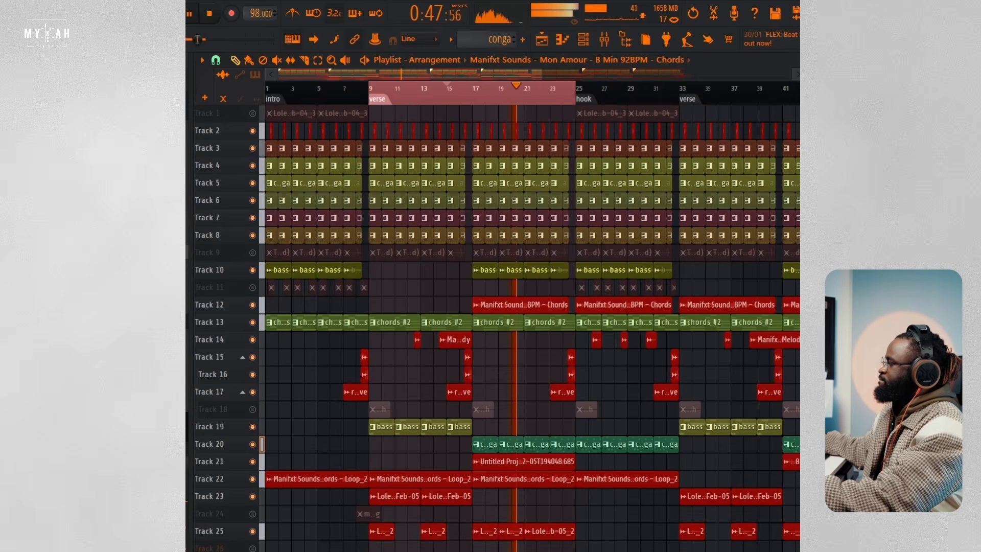
scroll(532, 328, "down", 2)
key("space")
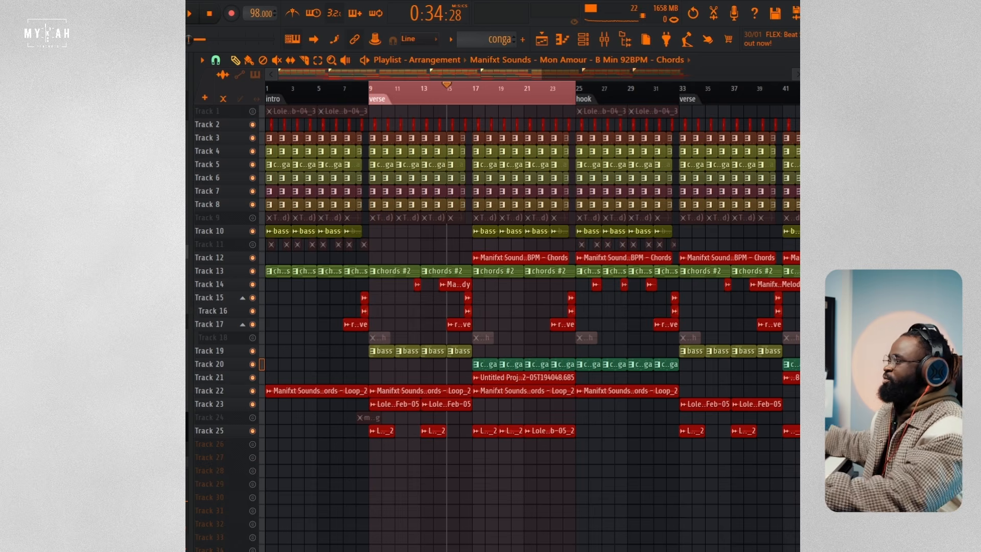
Step: Clear the verse time selection, enable the Lole recording on Track 1, and play from bar 24 into the hook
left_click(563, 103)
scroll(621, 100, "up", 3)
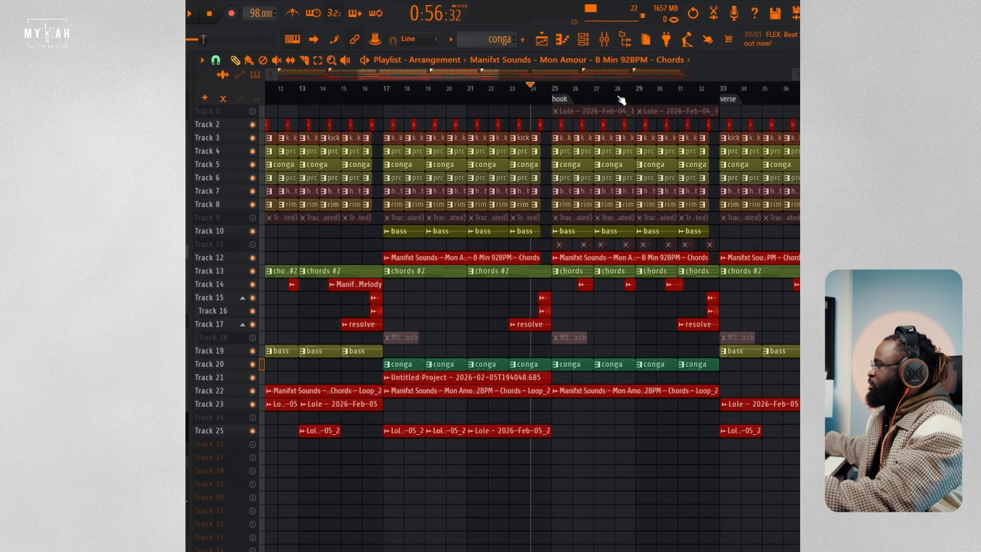
scroll(621, 99, "up", 2)
key("space")
scroll(619, 98, "up", 2)
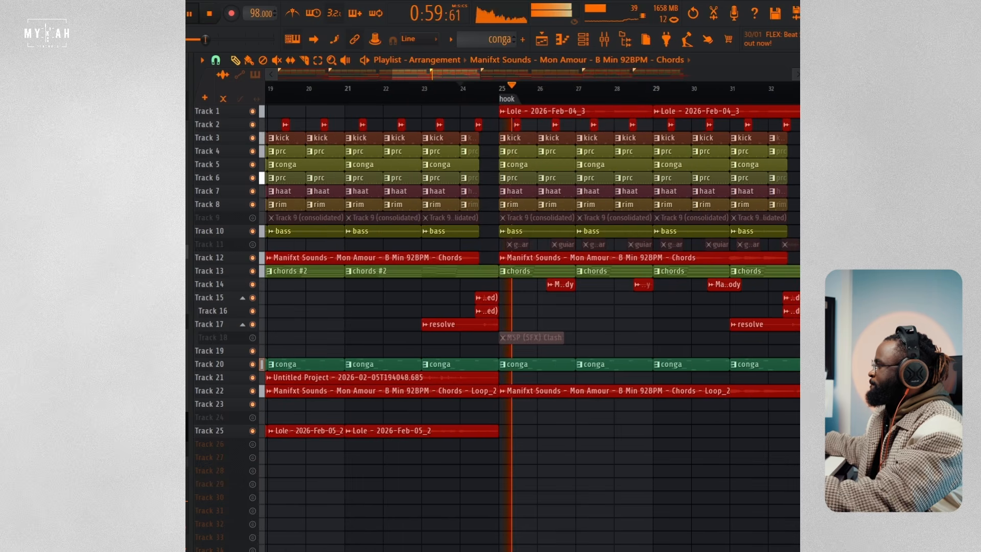
Step: Stop playback, open the settings of Track 1's Lole - 2026-Feb-04_3 clip, and preview its sample on its own
scroll(588, 118, "up", 5)
key("space")
double_click(602, 121)
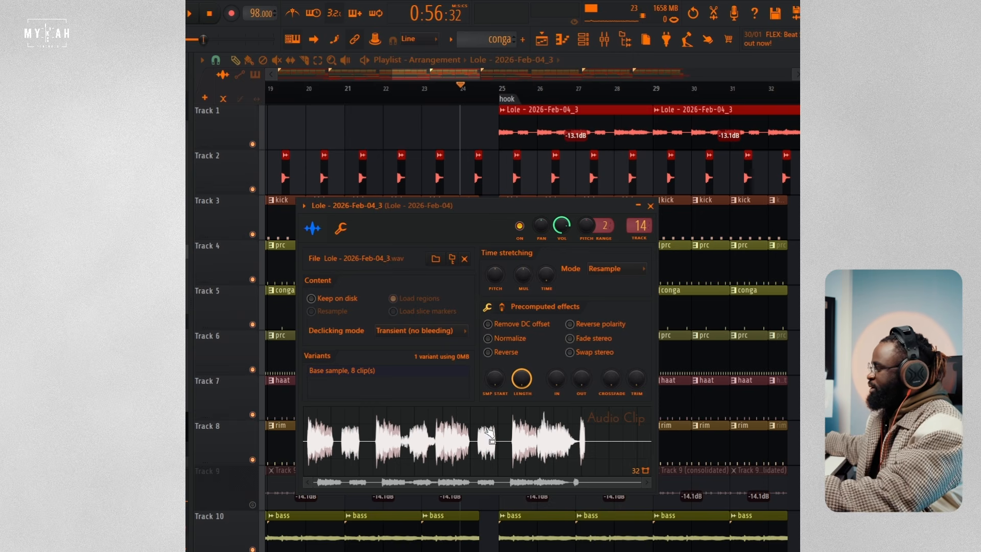
left_click(485, 449)
Step: Play the hook from its start at bar 25 and look over its active layers from Track 1 down to Track 25
left_click_drag(461, 77, 487, 78)
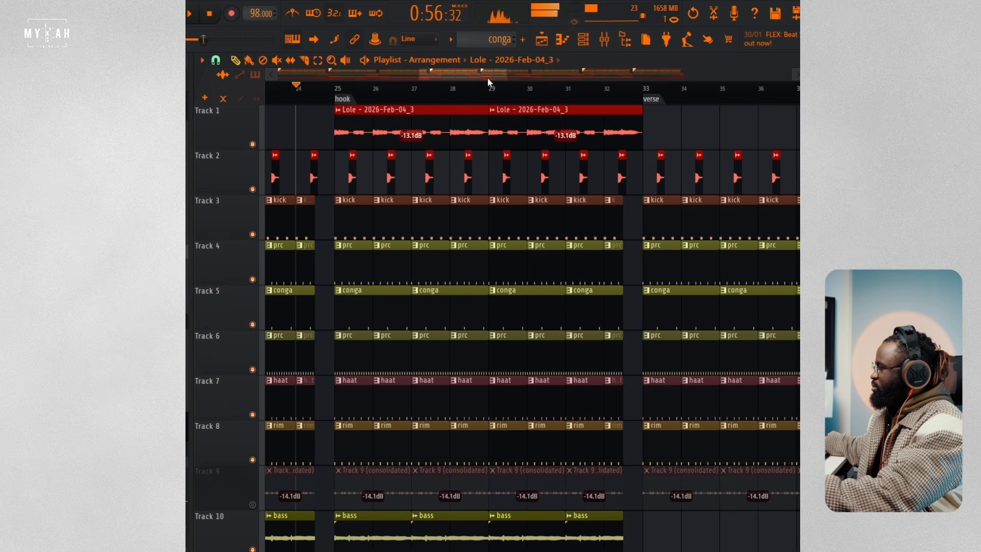
left_click(338, 92)
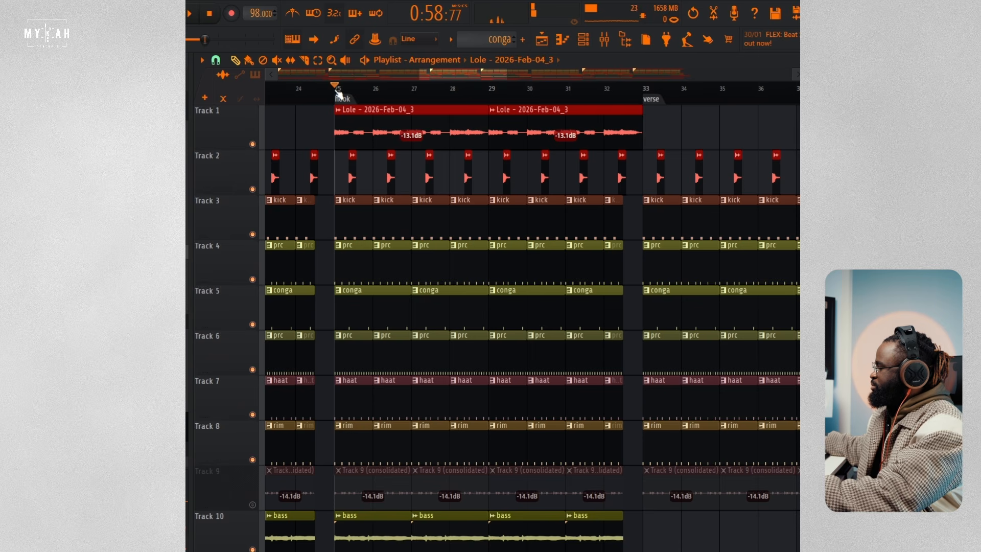
key("space")
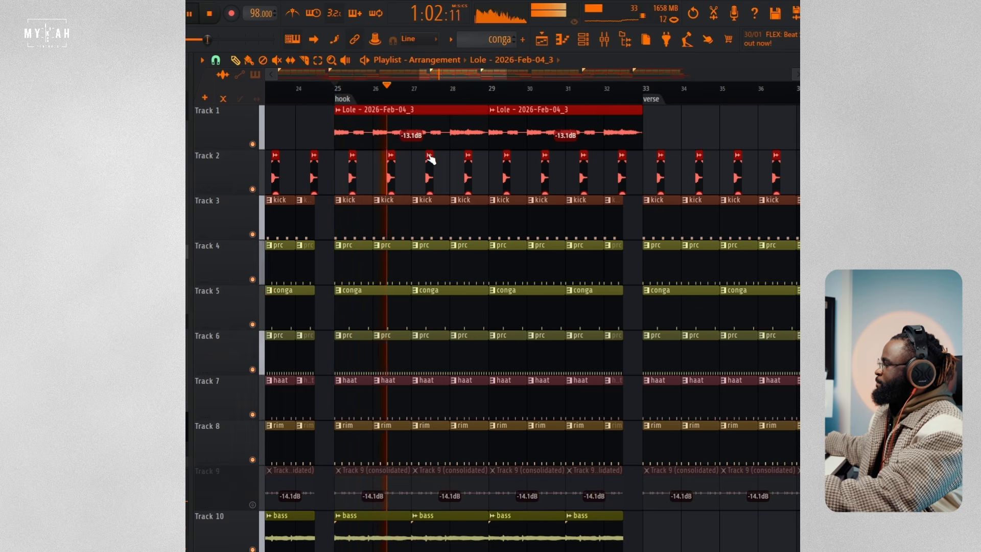
scroll(535, 252, "down", 10)
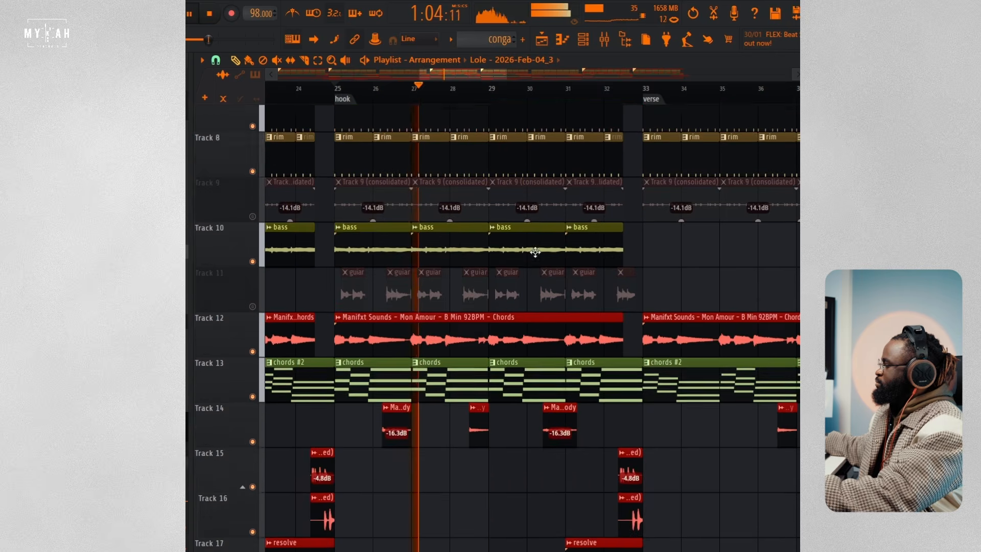
scroll(538, 249, "down", 8)
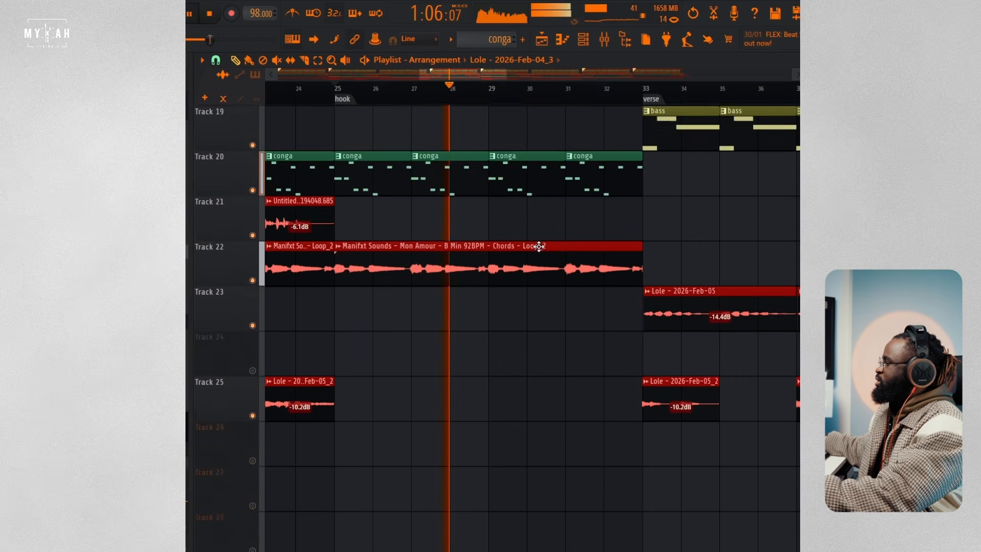
scroll(539, 247, "up", 5)
scroll(539, 247, "up", 9)
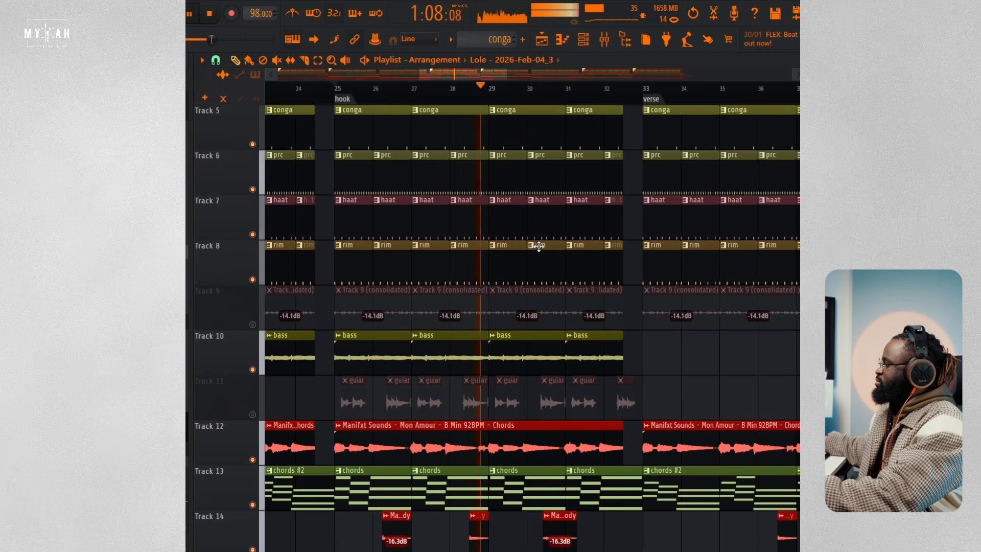
Step: Pause playback, enable the guitar clips on Track 11, and listen to them with the hook's other layers
key("space")
left_click(253, 415)
key("space")
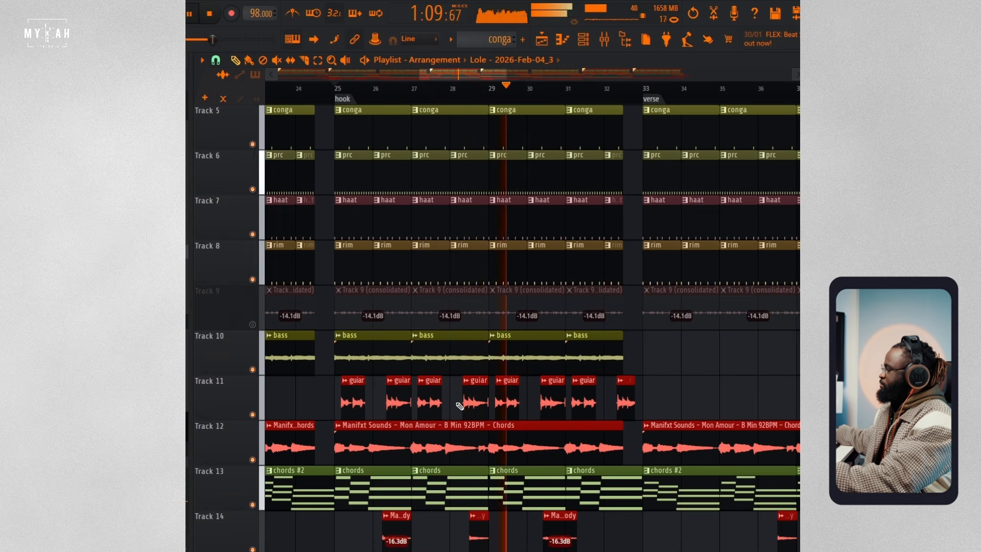
key("space")
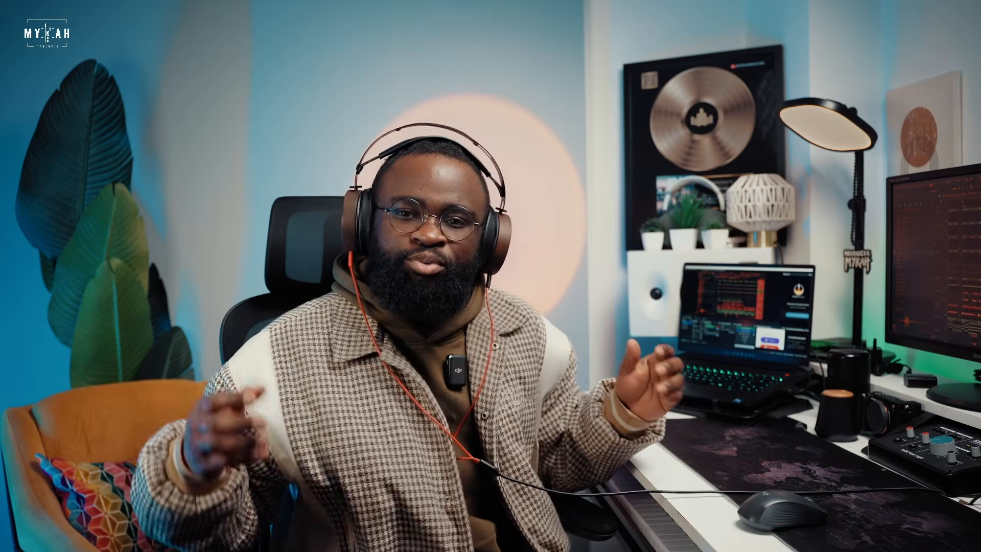